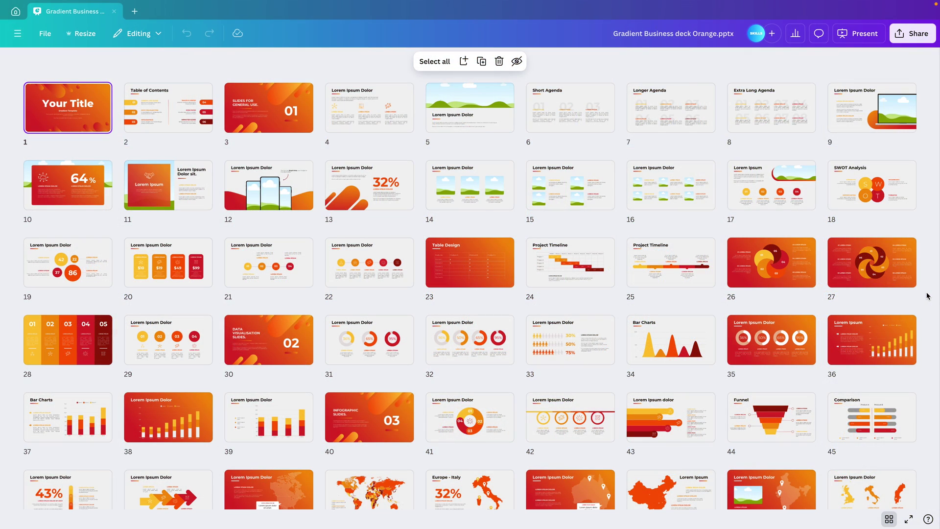
# - Scroll through the slide grid of the 71-slide orange Gradient Business deck template
pyautogui.scroll(-3, 927, 296)
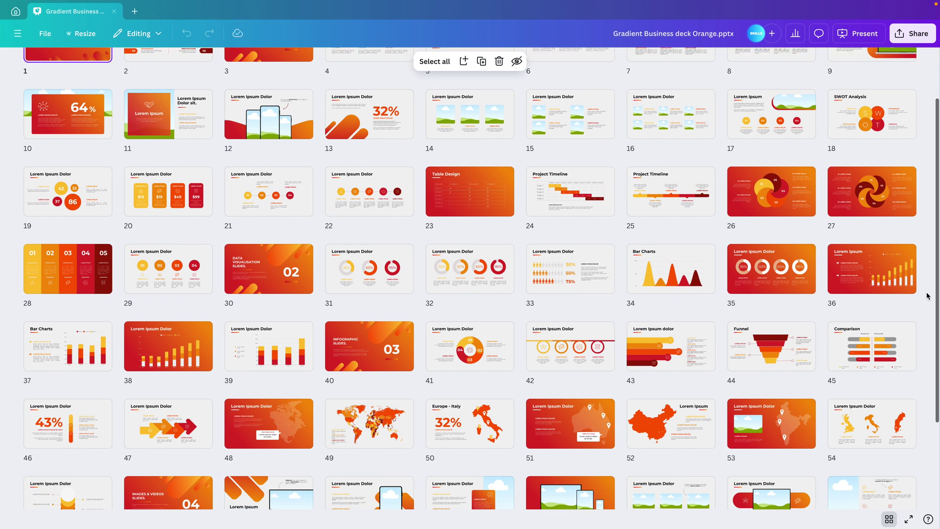
pyautogui.scroll(-5, 927, 296)
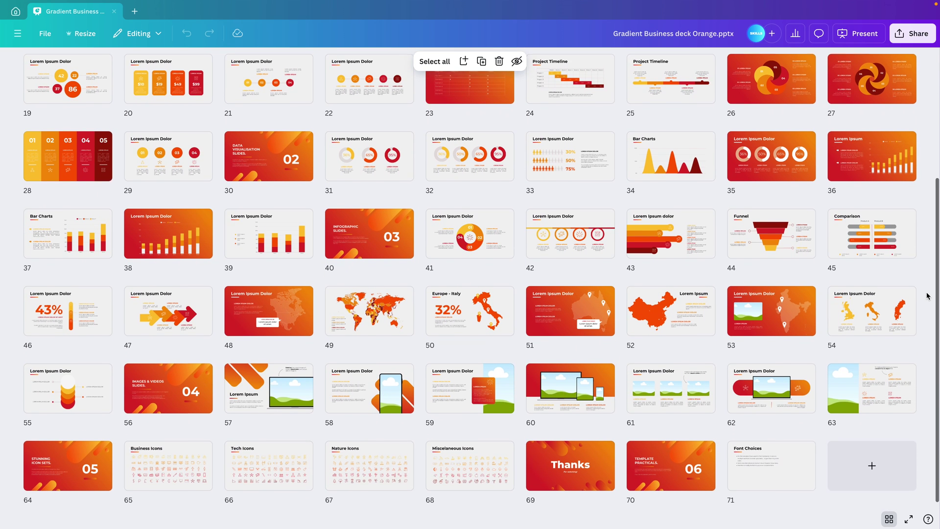
pyautogui.moveTo(926, 296)
pyautogui.scroll(8, 927, 295)
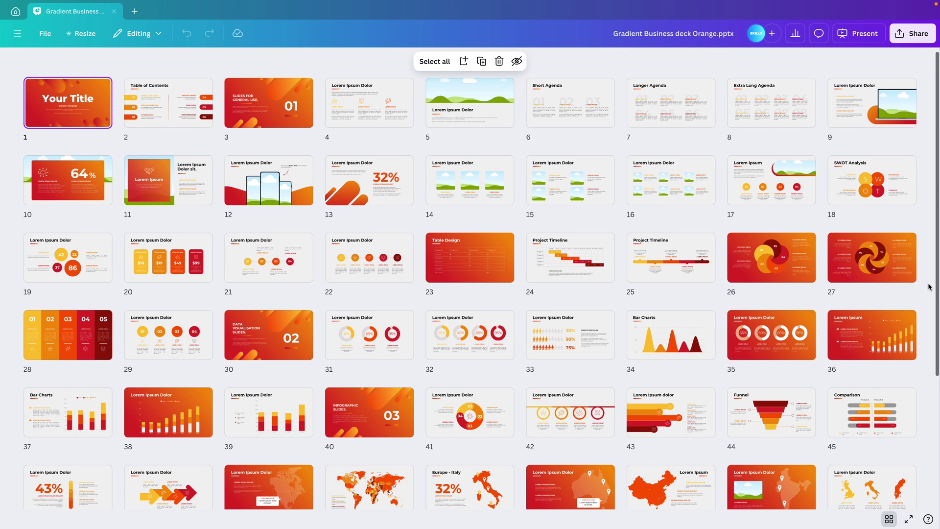
# - In the blank Colored Tabs presentation, fill the slide background with dark maroon #4D0B01
pyautogui.click(502, 142)
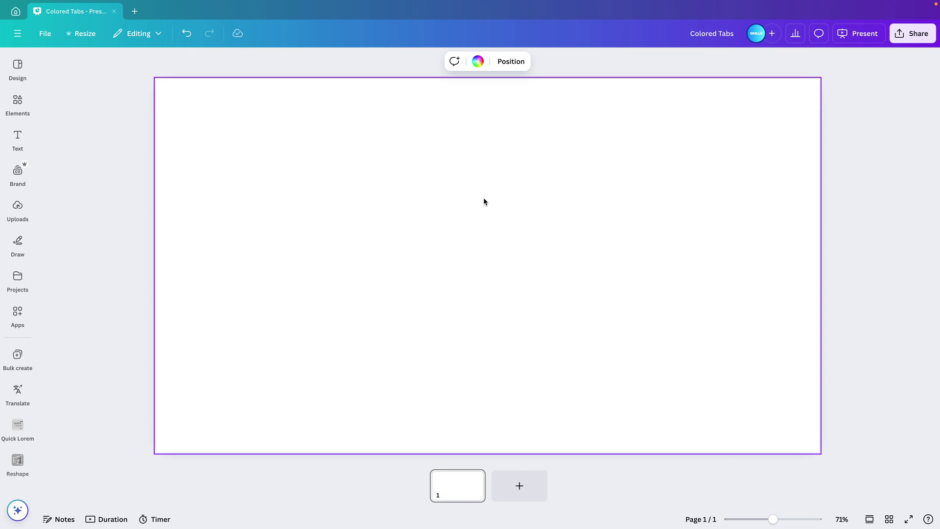
pyautogui.click(478, 61)
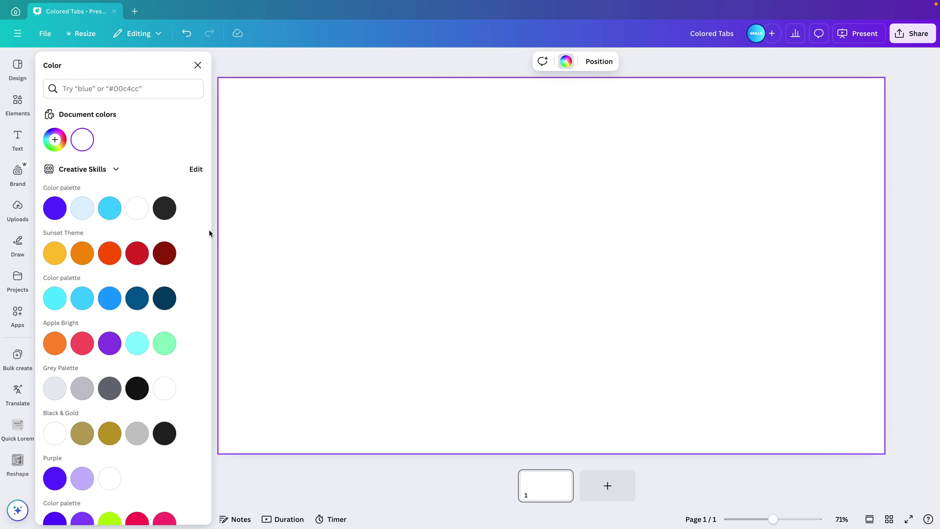
pyautogui.click(165, 253)
pyautogui.click(55, 140)
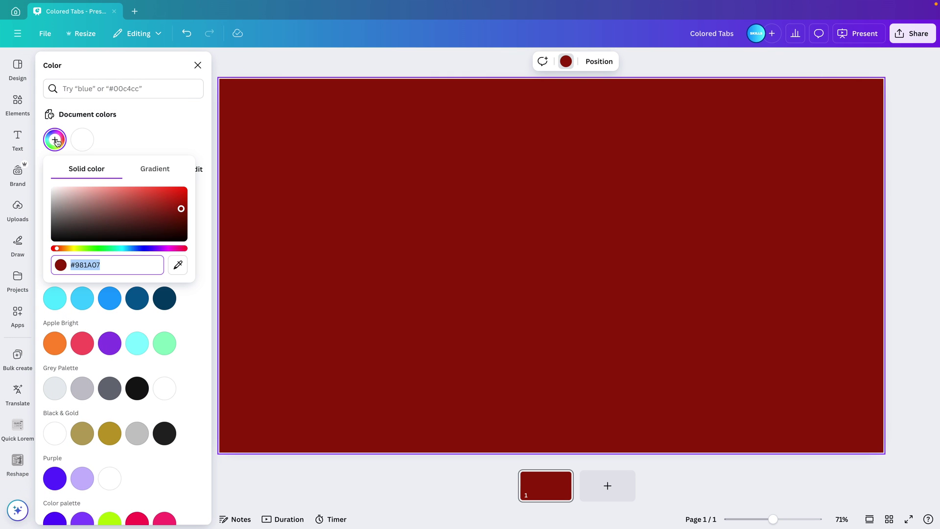
pyautogui.moveTo(182, 210); pyautogui.dragTo(184, 225)
pyautogui.click(335, 254)
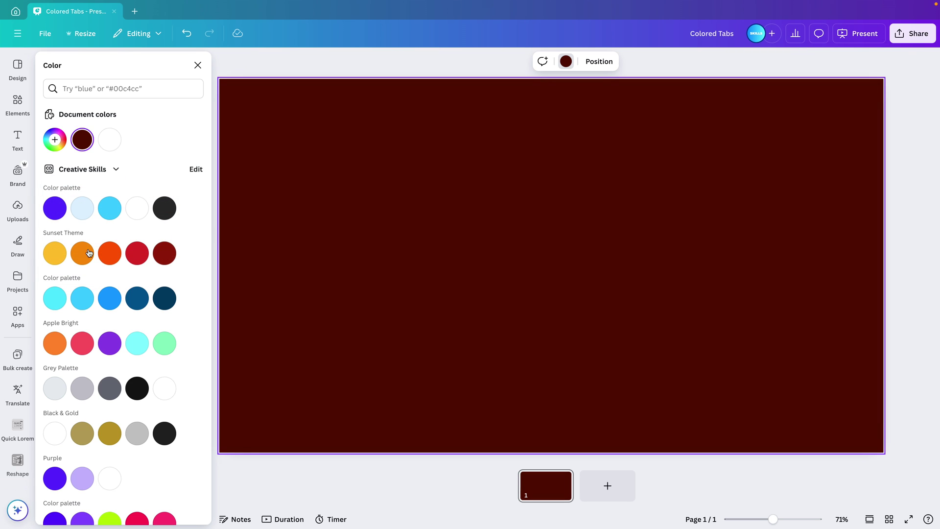
# - Add a purple square and resize it into a full-height strip at the slide's left edge
pyautogui.click(198, 65)
pyautogui.press('r')
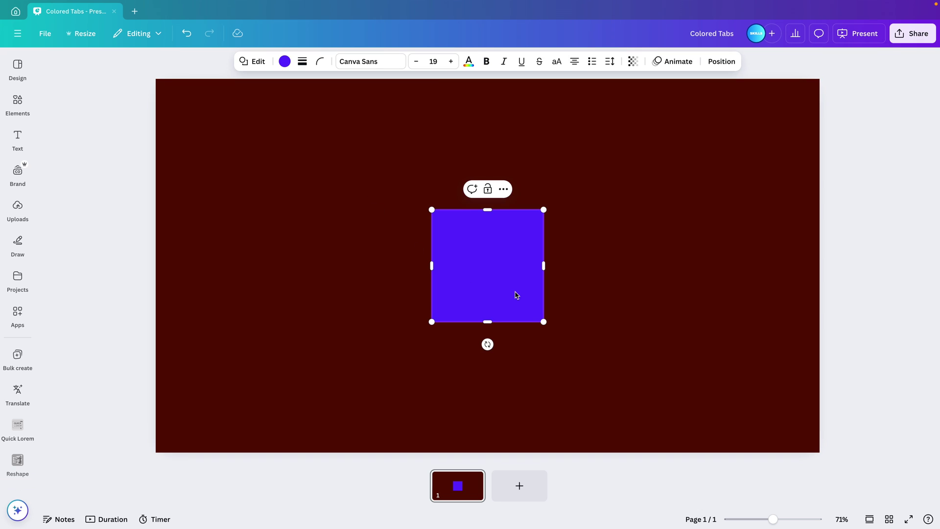
pyautogui.moveTo(516, 296); pyautogui.dragTo(224, 450)
# - Duplicate the strip four times, lining the copies up side by side in a row
pyautogui.hotkey('ctrl', 'd')
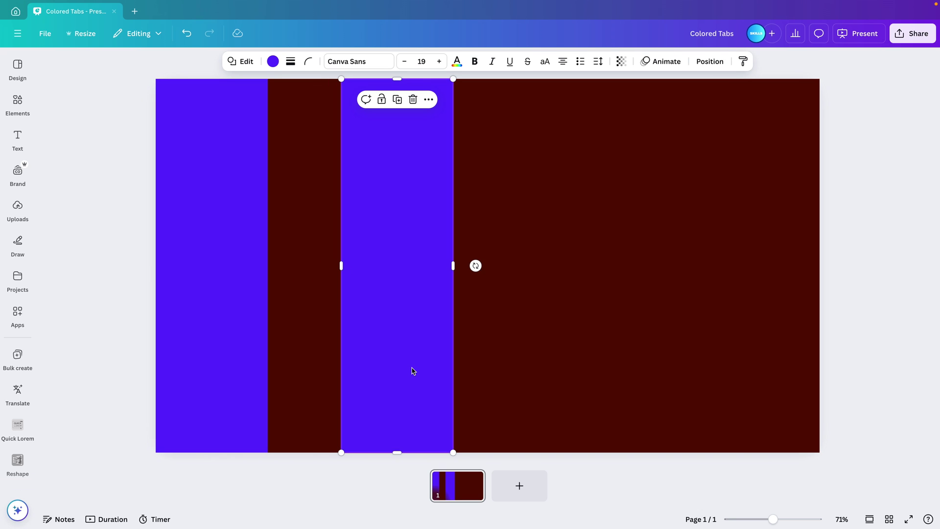
pyautogui.moveTo(411, 369); pyautogui.dragTo(337, 369)
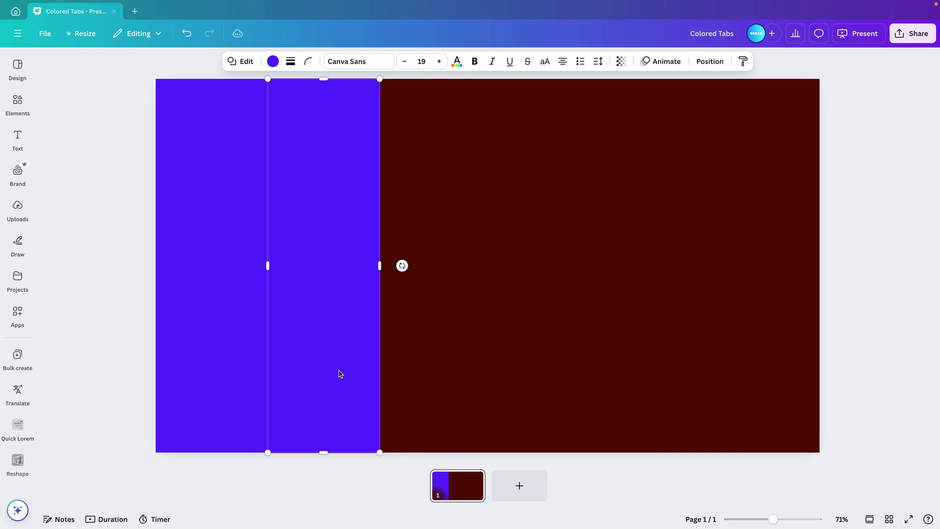
pyautogui.hotkey('ctrl', 'd')
pyautogui.moveTo(487, 365); pyautogui.dragTo(445, 369)
pyautogui.hotkey('ctrl', 'd')
pyautogui.moveTo(558, 368)
pyautogui.mouseDown()
pyautogui.moveTo(577, 367)
pyautogui.moveTo(558, 366)
pyautogui.mouseUp()
pyautogui.hotkey('ctrl', 'd')
pyautogui.moveTo(696, 365); pyautogui.dragTo(661, 363)
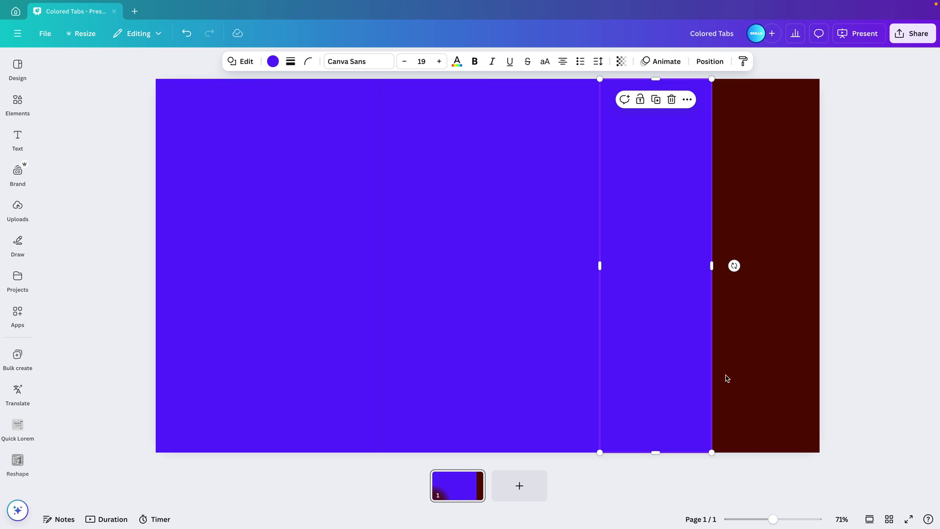
# - Even out the gaps between the five strips and stretch them together to the slide's right edge
pyautogui.moveTo(782, 400); pyautogui.dragTo(163, 284)
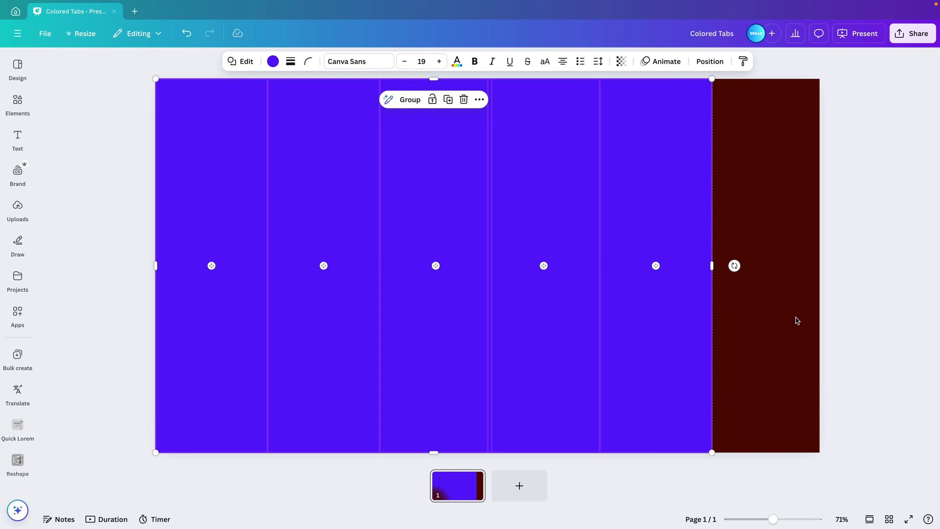
pyautogui.click(751, 307)
pyautogui.moveTo(679, 350); pyautogui.dragTo(699, 350)
pyautogui.moveTo(571, 358)
pyautogui.mouseDown()
pyautogui.moveTo(583, 358)
pyautogui.moveTo(571, 357)
pyautogui.mouseUp()
pyautogui.moveTo(645, 353); pyautogui.dragTo(631, 352)
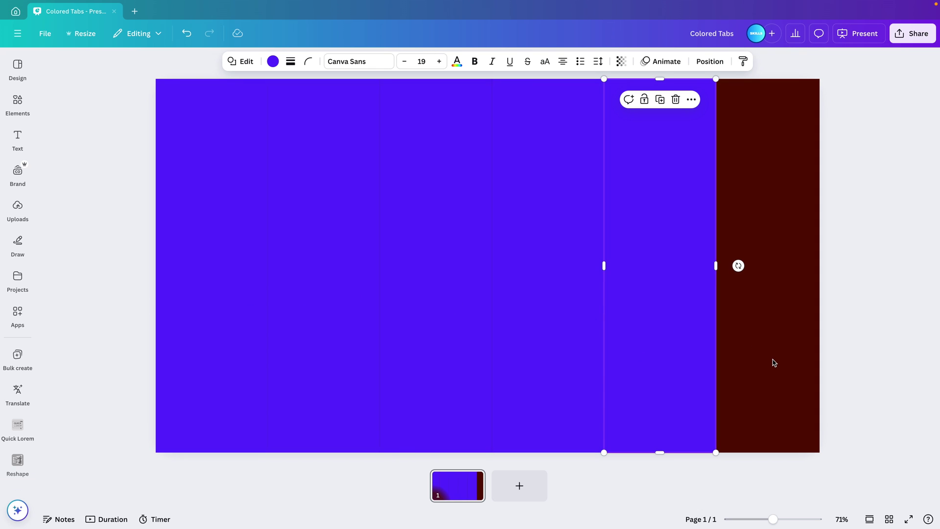
pyautogui.moveTo(774, 362); pyautogui.dragTo(111, 263)
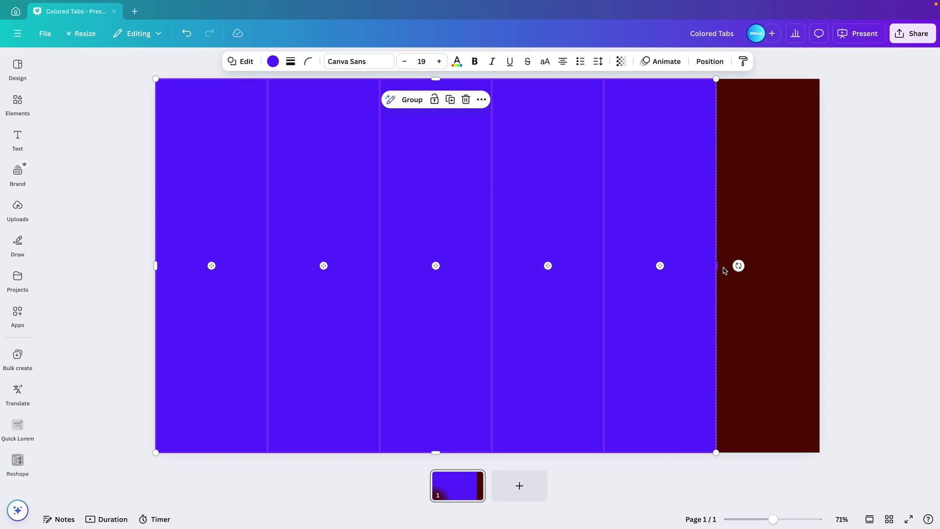
pyautogui.moveTo(727, 267); pyautogui.dragTo(821, 272)
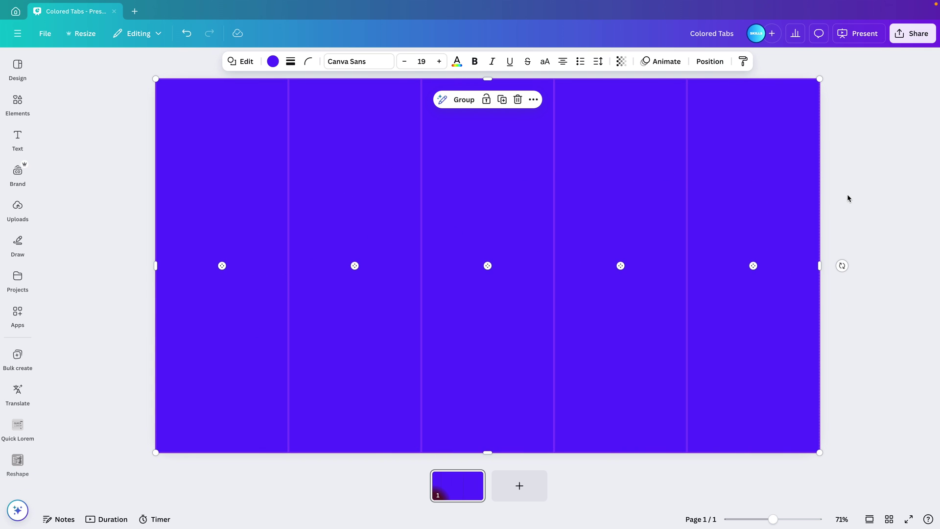
# - Fill the five rectangles with Sunset Theme swatches: dark red, red, orange-red, orange, yellow
pyautogui.click(869, 215)
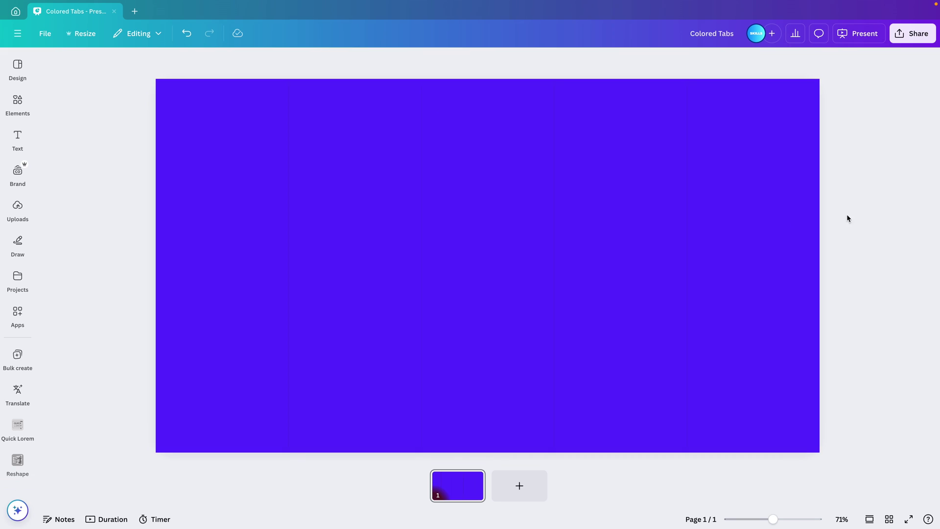
pyautogui.click(243, 150)
pyautogui.click(272, 60)
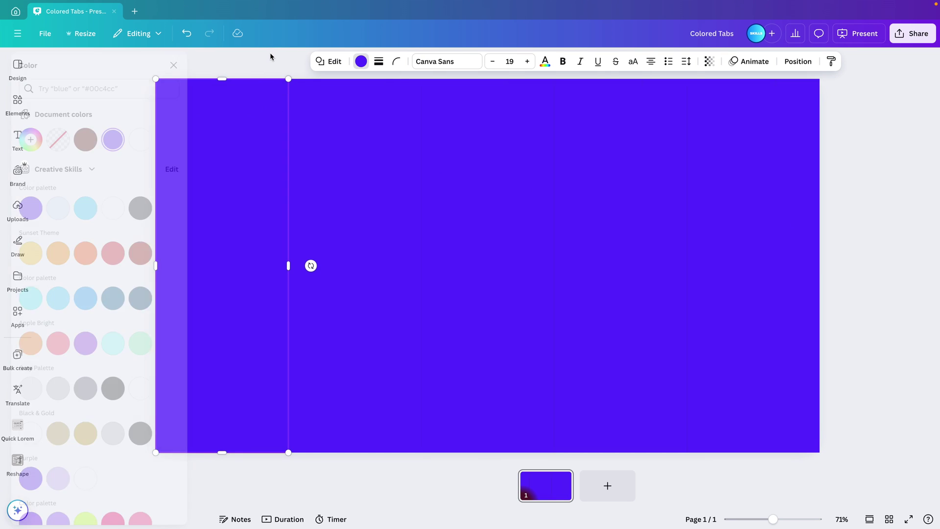
pyautogui.click(165, 254)
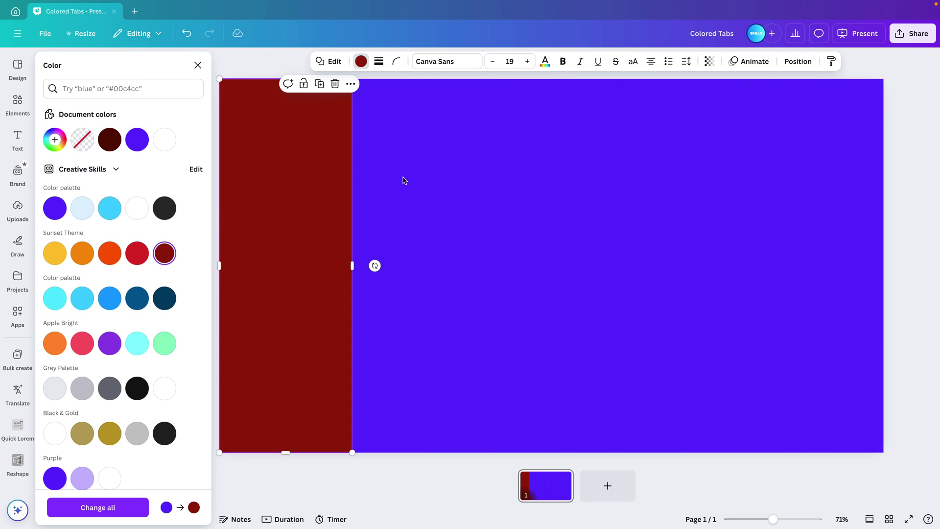
pyautogui.click(425, 186)
pyautogui.click(137, 260)
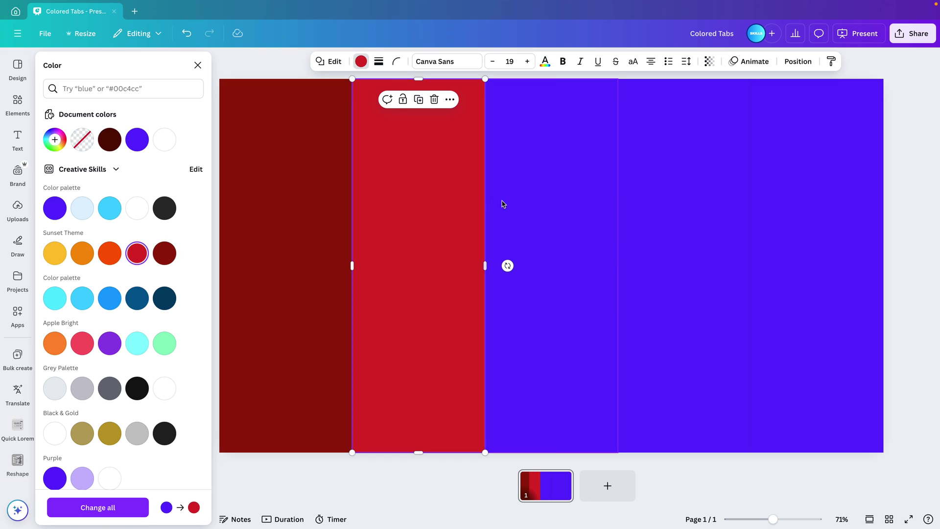
pyautogui.click(537, 209)
pyautogui.click(109, 253)
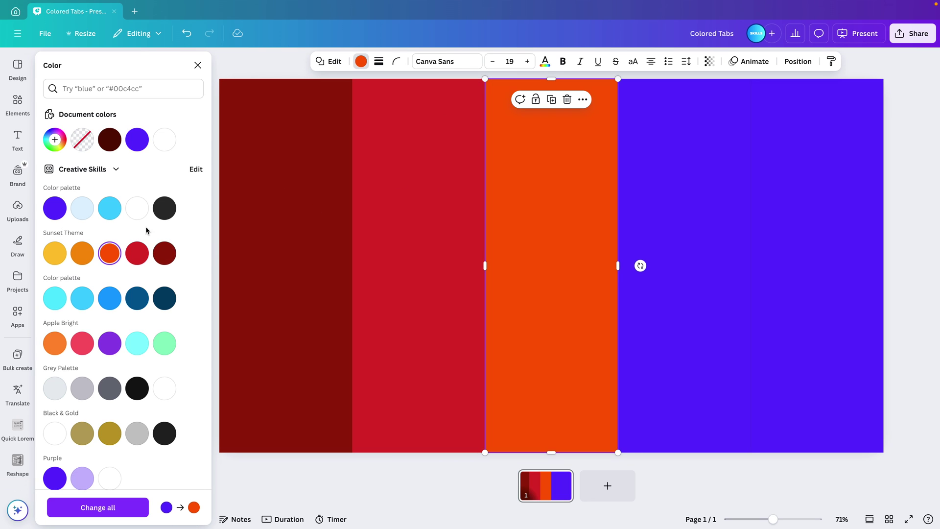
pyautogui.click(669, 176)
pyautogui.click(75, 260)
pyautogui.click(793, 196)
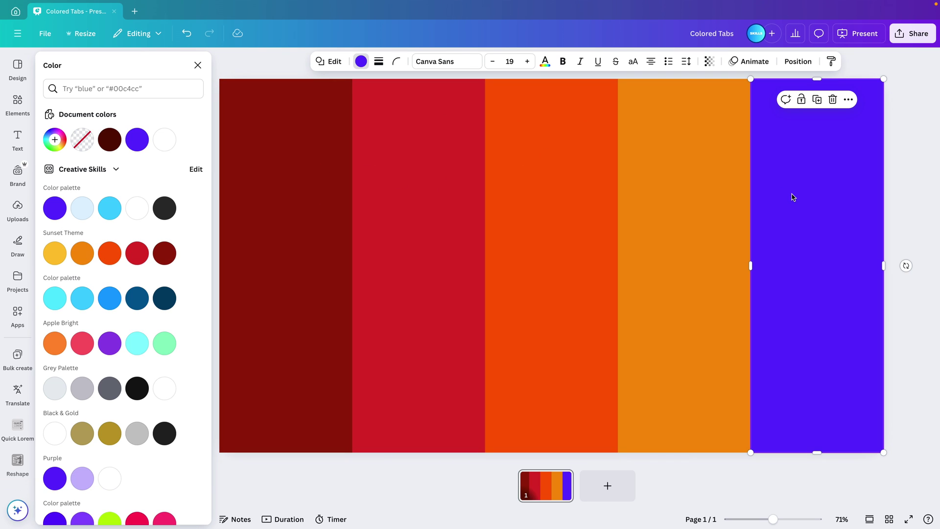
pyautogui.click(57, 256)
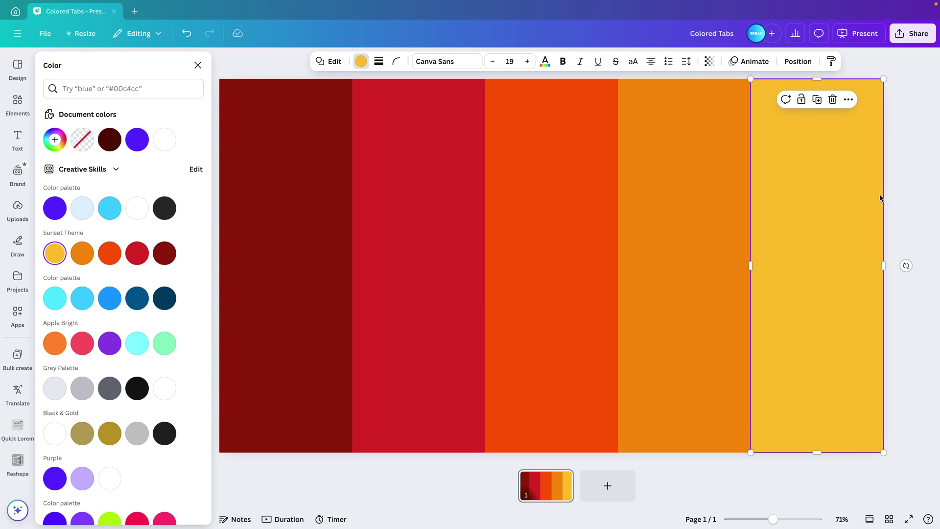
pyautogui.press('Escape')
# - Search Elements for 'triangle' and add a triangle shape to the slide
pyautogui.click(888, 227)
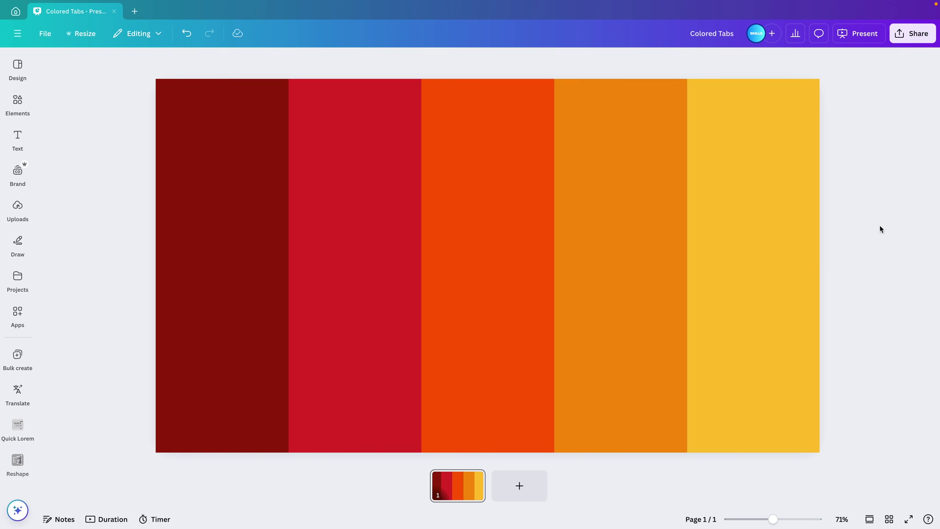
pyautogui.click(18, 103)
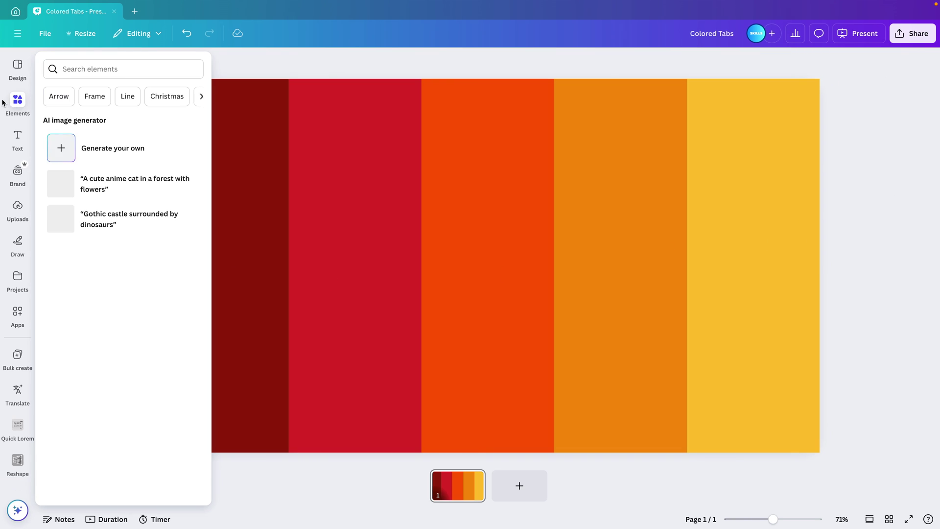
pyautogui.click(95, 65)
pyautogui.write('triangle')
pyautogui.press('Return')
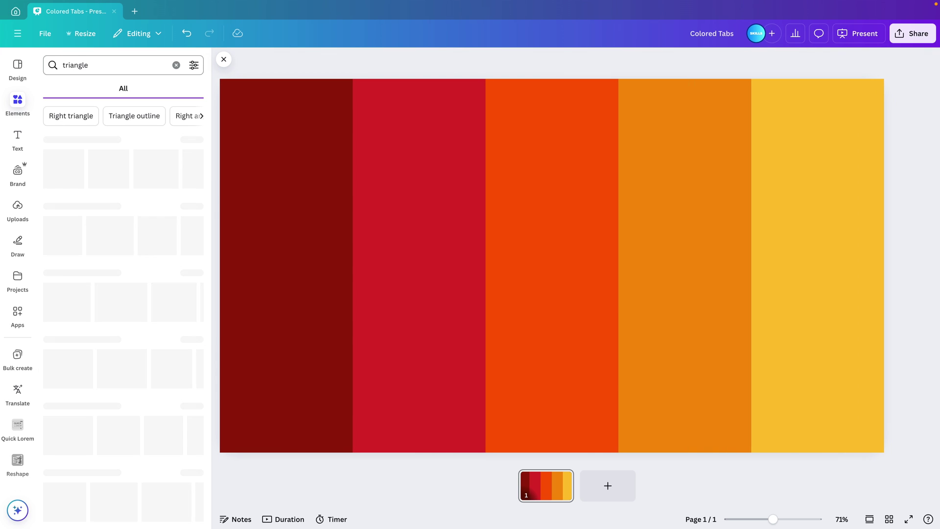
pyautogui.click(56, 166)
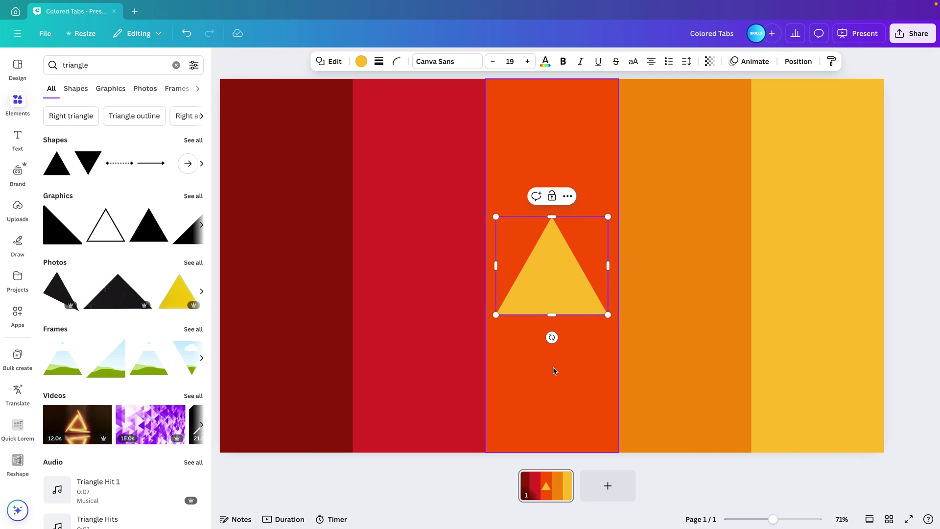
# - Rotate the triangle to point right, move it onto the red stripe's left edge and shrink it
pyautogui.moveTo(551, 336); pyautogui.dragTo(458, 269)
pyautogui.moveTo(564, 277); pyautogui.dragTo(413, 169)
pyautogui.moveTo(451, 102); pyautogui.dragTo(366, 189)
# - Recolour the triangle dark red from the Color panel
pyautogui.scroll(5, 365, 189)
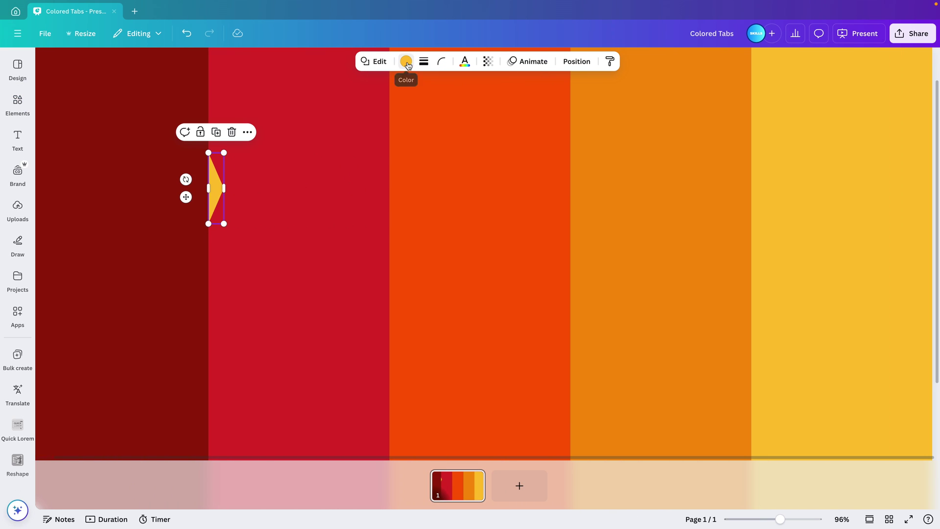
pyautogui.click(405, 61)
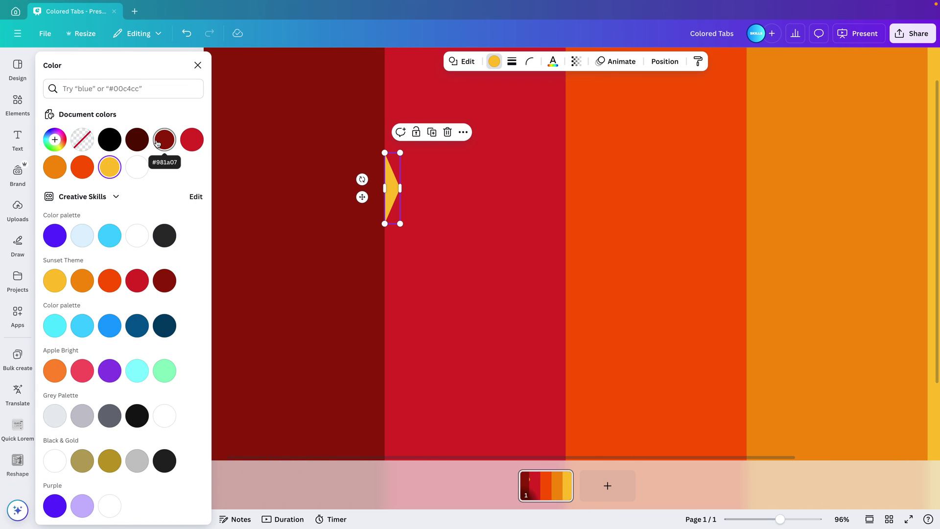
pyautogui.click(156, 142)
pyautogui.click(437, 196)
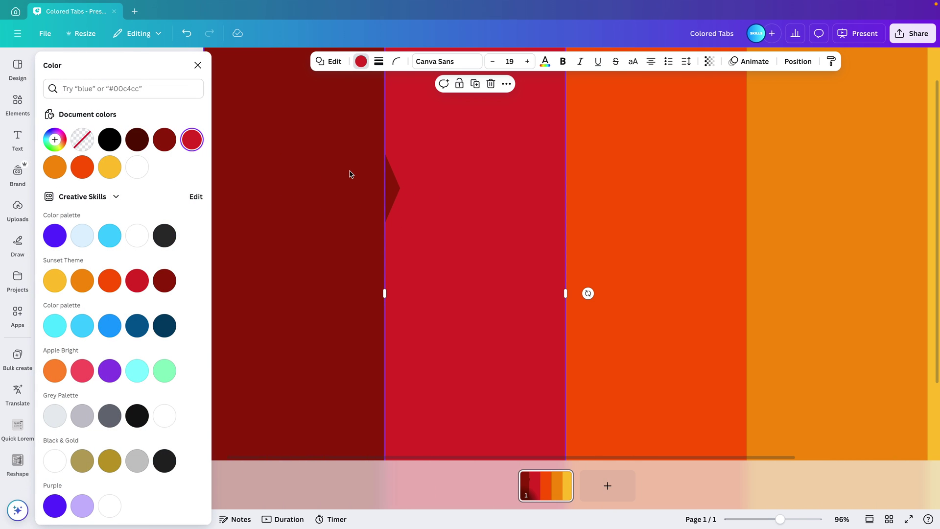
pyautogui.scroll(-4, 349, 174)
# - Copy the dark red triangle onto each stripe boundary
pyautogui.click(341, 192)
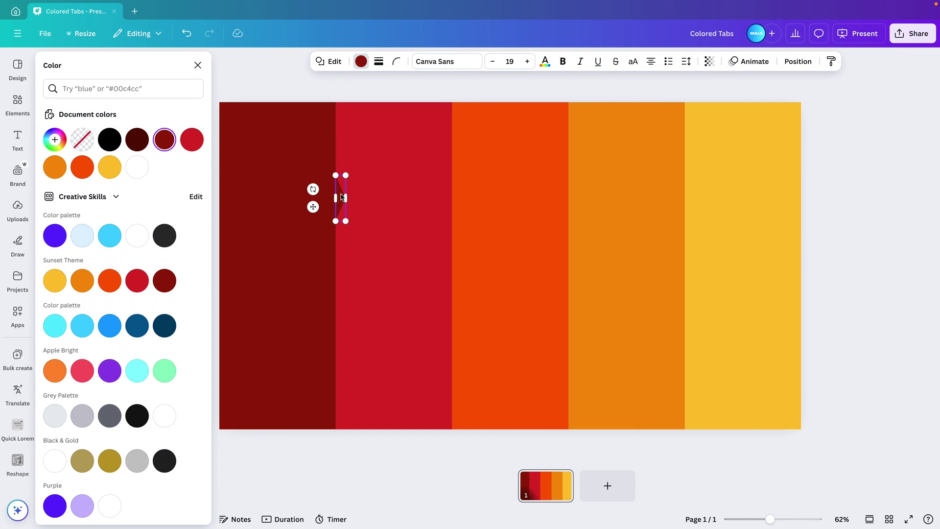
pyautogui.click(341, 179)
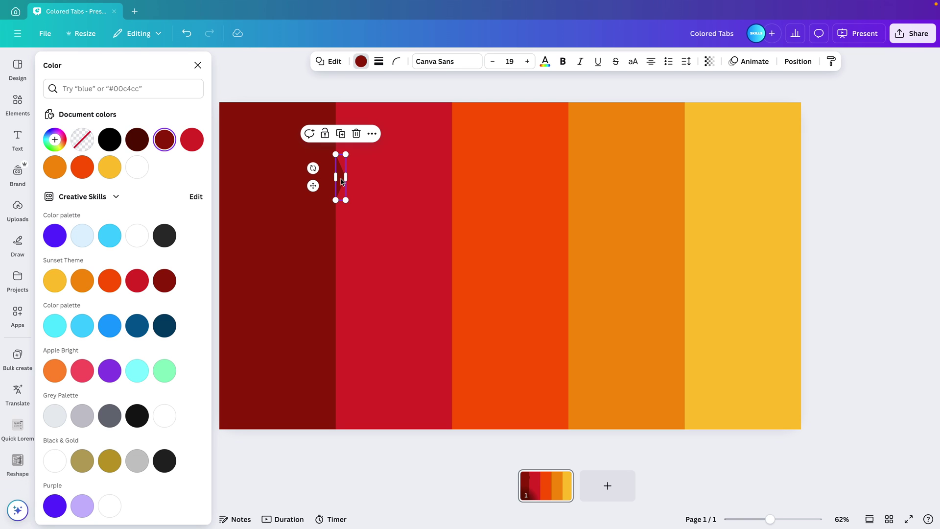
pyautogui.moveTo(313, 186); pyautogui.dragTo(662, 202)
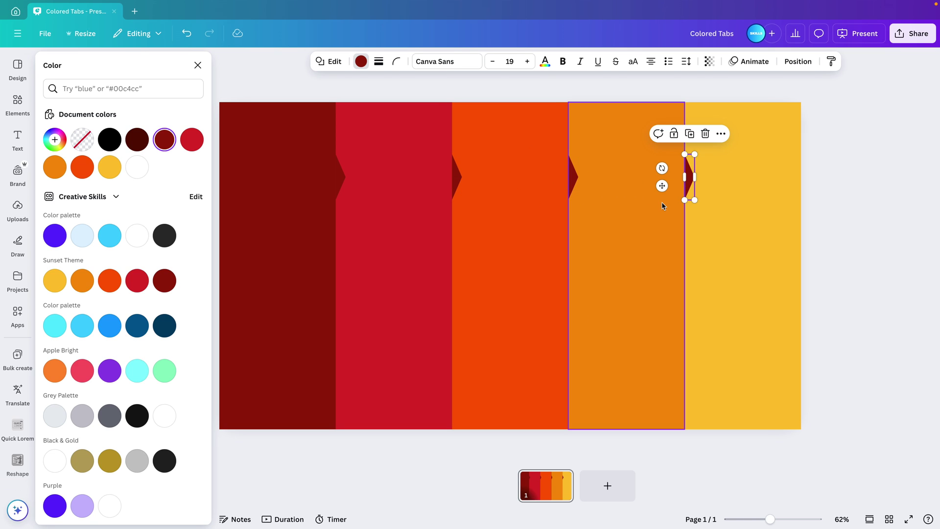
# - Recolour the copies crimson, orange-red and orange to match the stripes on their left
pyautogui.click(452, 176)
pyautogui.click(138, 283)
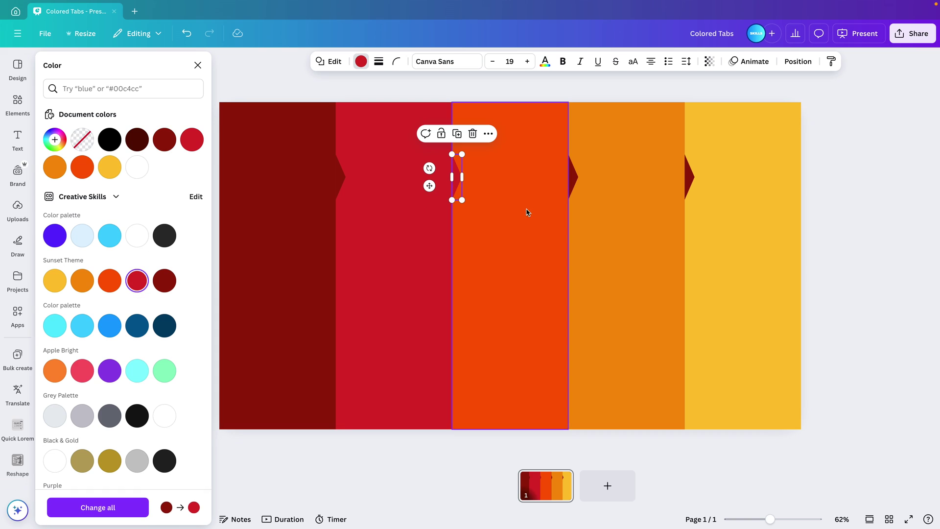
pyautogui.click(572, 177)
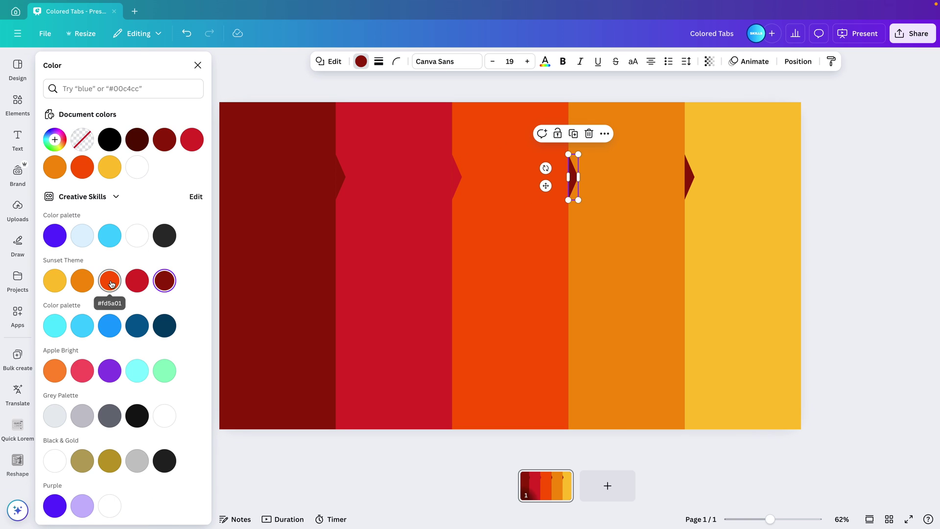
pyautogui.click(112, 283)
pyautogui.click(689, 177)
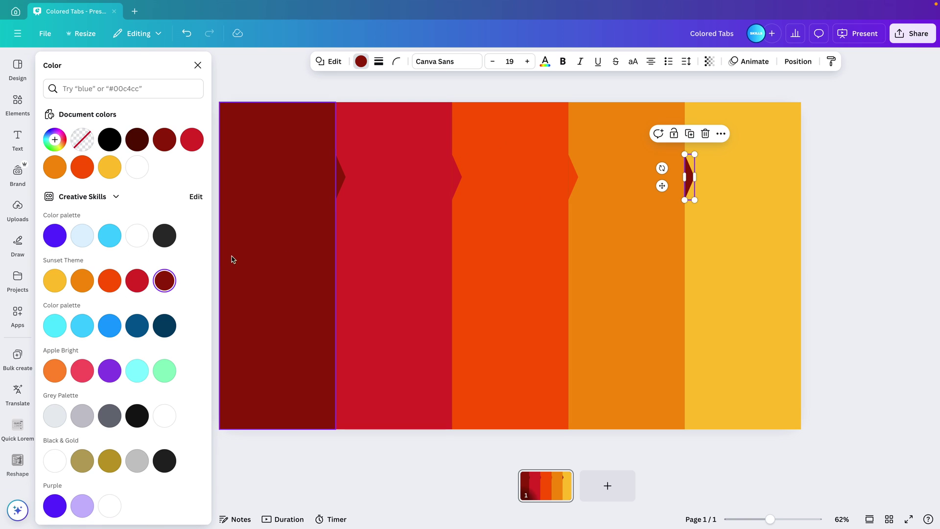
pyautogui.click(84, 282)
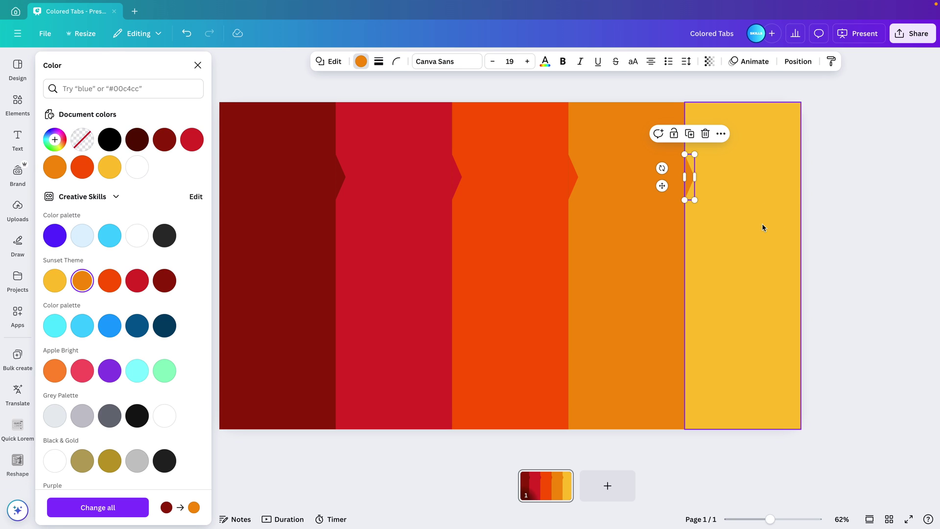
# - Copy a triangle to the yellow stripe's right edge and recolour it yellow
pyautogui.moveTo(782, 263); pyautogui.dragTo(738, 233)
pyautogui.hotkey('ctrl', 'z')
pyautogui.press('Escape')
pyautogui.press('Escape')
pyautogui.click(666, 181)
pyautogui.moveTo(665, 180); pyautogui.dragTo(757, 188)
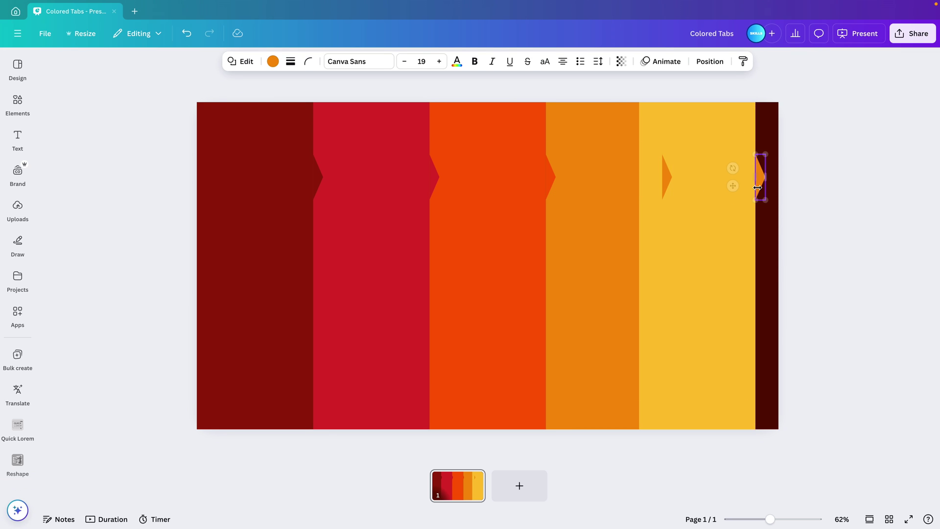
pyautogui.click(274, 62)
pyautogui.click(110, 167)
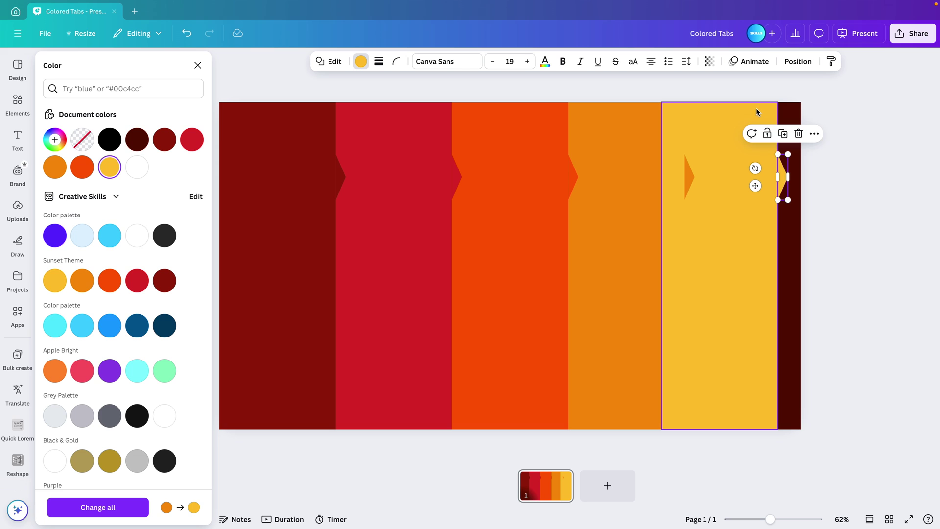
# - Group the yellow stripe with its triangle, realign it to the right edge and send it to back
pyautogui.keyDown('shift'); pyautogui.click(757, 122); pyautogui.keyUp('shift')
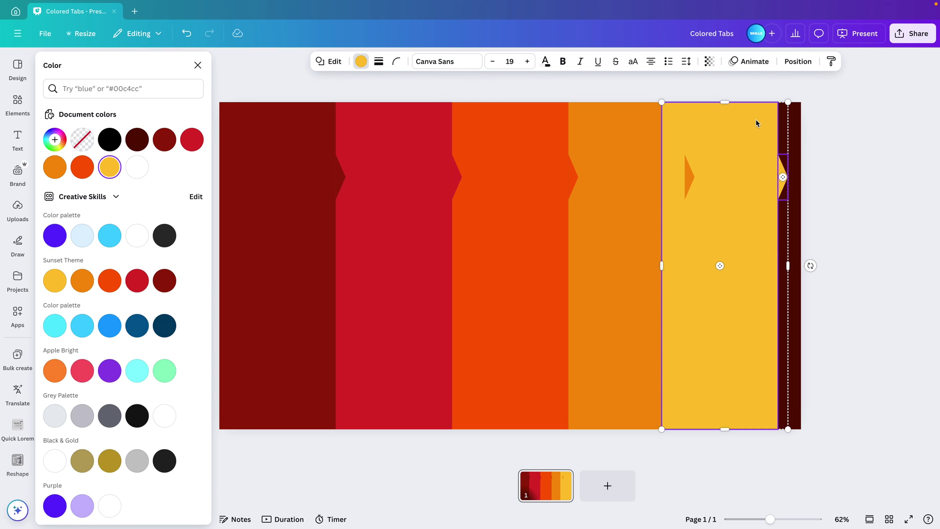
pyautogui.hotkey('ctrl', 'g')
pyautogui.press('Escape')
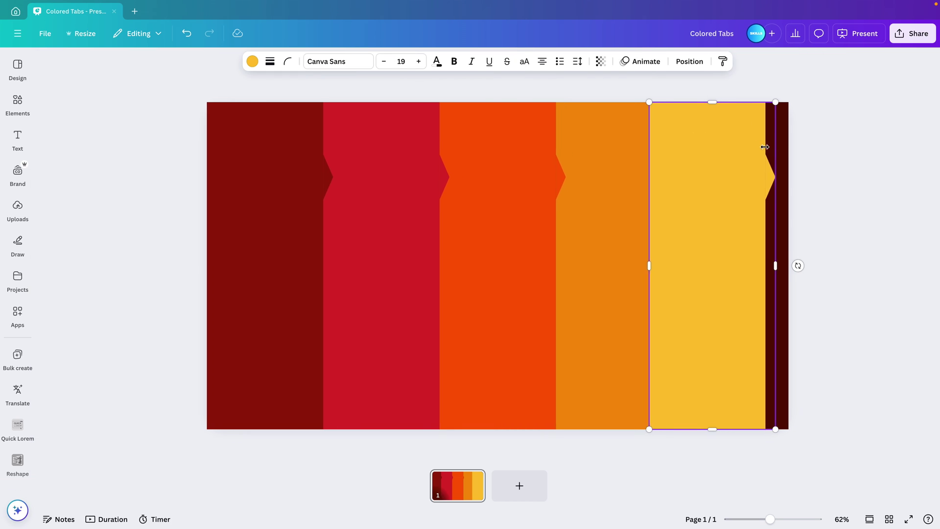
pyautogui.moveTo(730, 151); pyautogui.dragTo(751, 152)
pyautogui.click(694, 65)
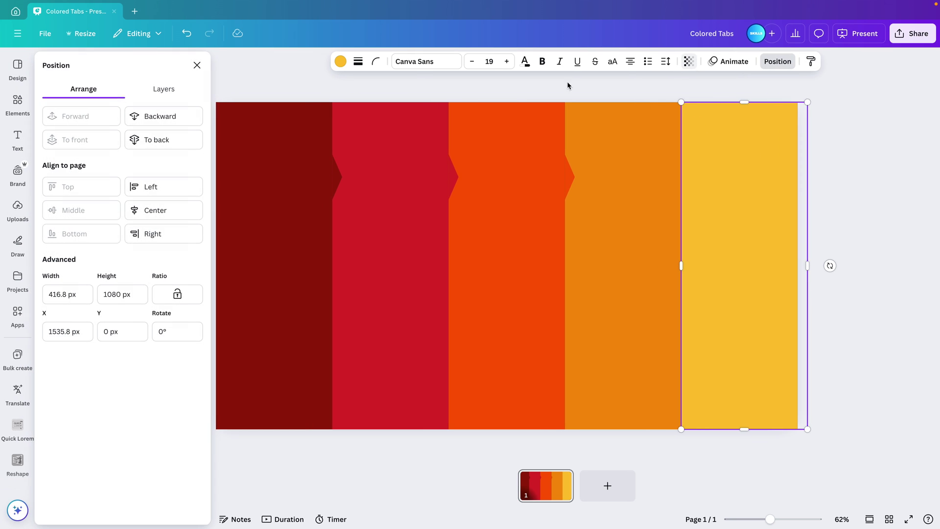
pyautogui.click(171, 141)
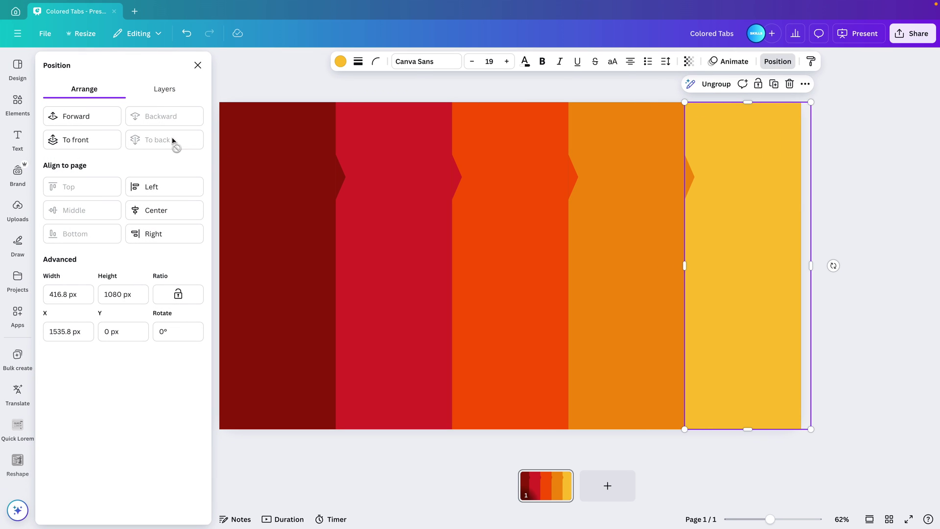
# - Group the orange, orange-red, red and dark red stripes each with its tab
pyautogui.click(690, 177)
pyautogui.keyDown('shift'); pyautogui.click(630, 138); pyautogui.keyUp('shift')
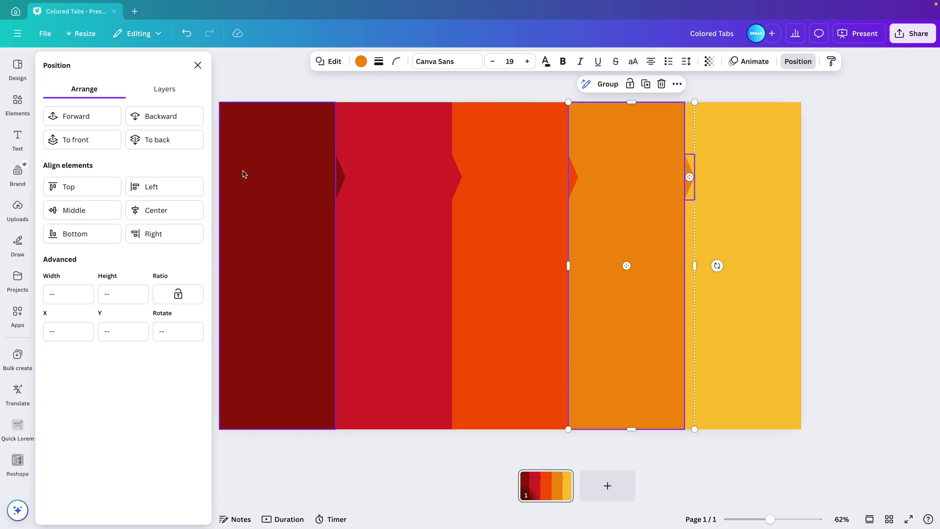
pyautogui.hotkey('ctrl', 'g')
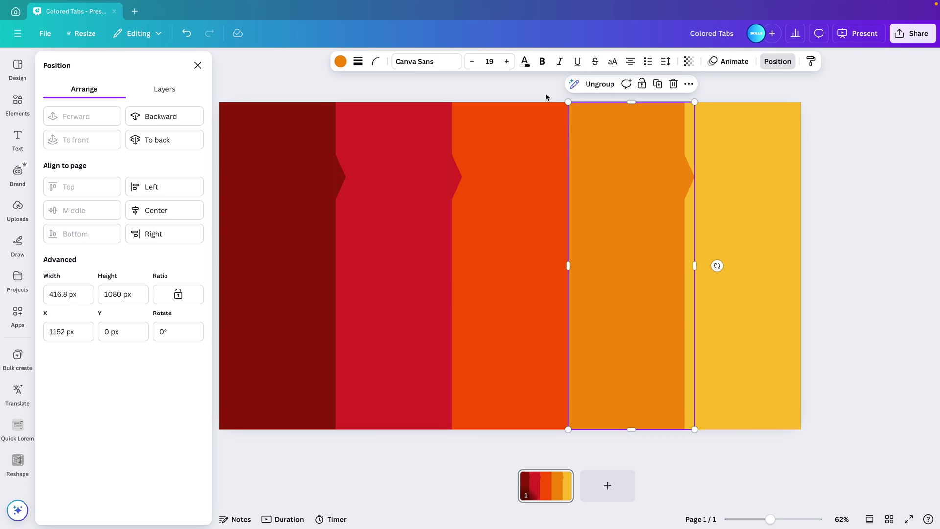
pyautogui.moveTo(551, 106); pyautogui.dragTo(574, 269)
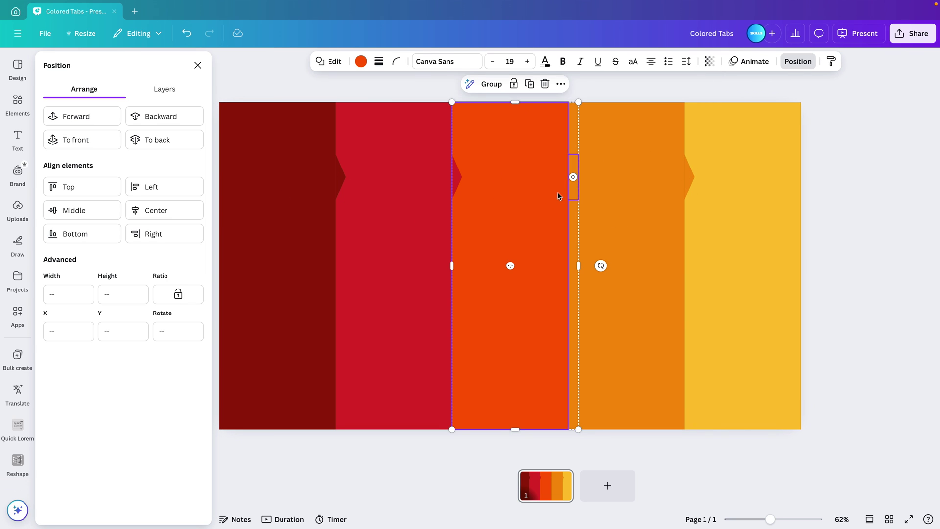
pyautogui.hotkey('ctrl', 'g')
pyautogui.moveTo(449, 158); pyautogui.dragTo(462, 260)
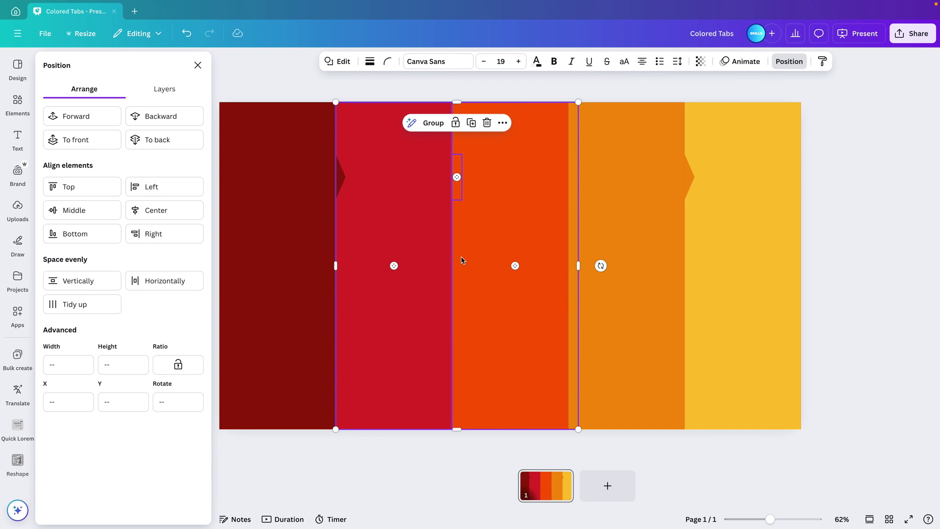
pyautogui.hotkey('ctrl', 'g')
pyautogui.click(422, 180)
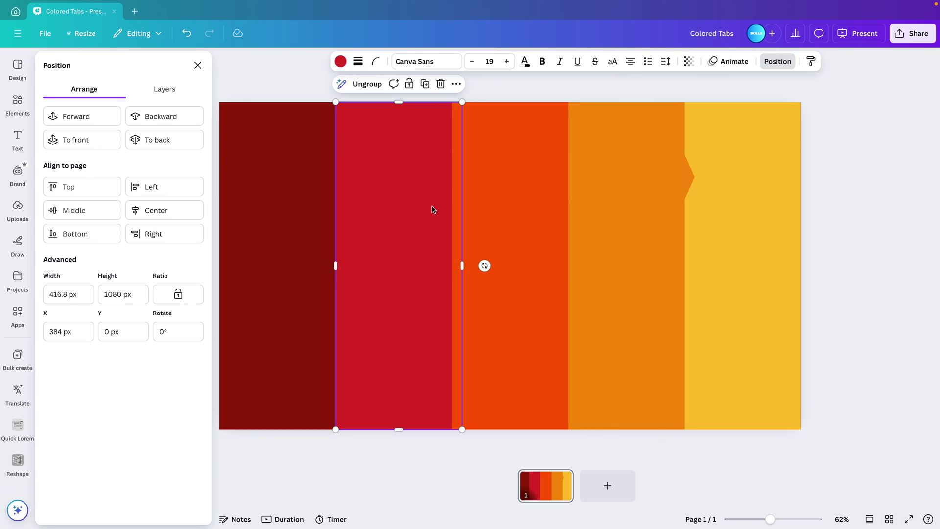
pyautogui.moveTo(300, 91); pyautogui.dragTo(359, 255)
pyautogui.hotkey('ctrl', 'g')
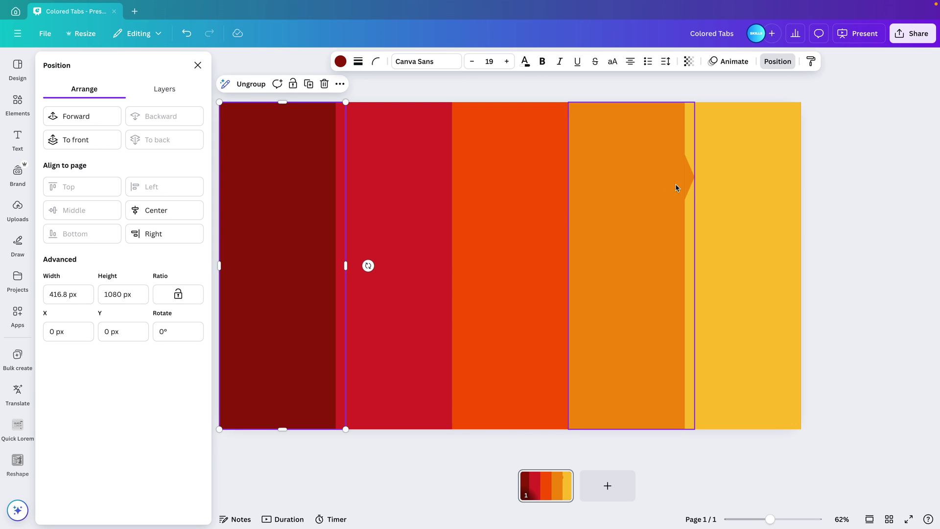
# - In the Layers list, move the dark red group to the top with the red group beneath it
pyautogui.click(165, 88)
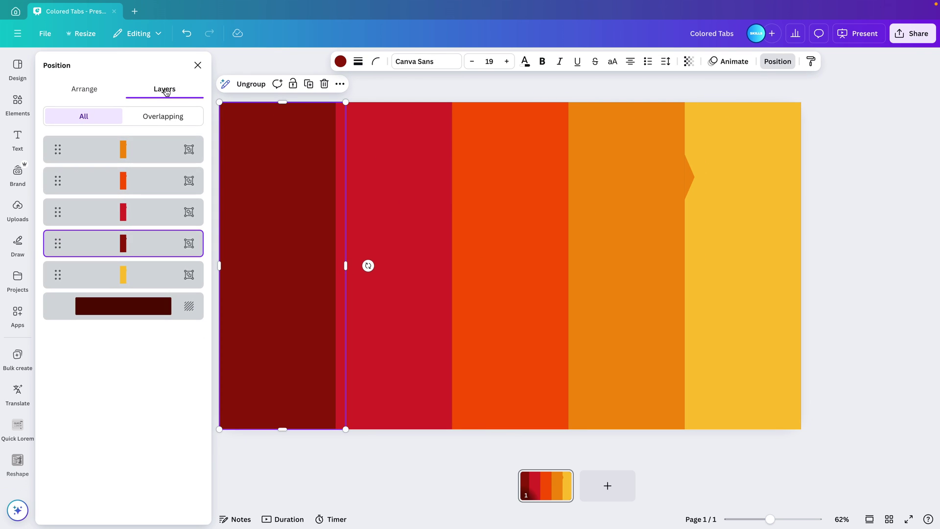
pyautogui.moveTo(122, 249); pyautogui.dragTo(124, 147)
pyautogui.moveTo(132, 243); pyautogui.dragTo(133, 207)
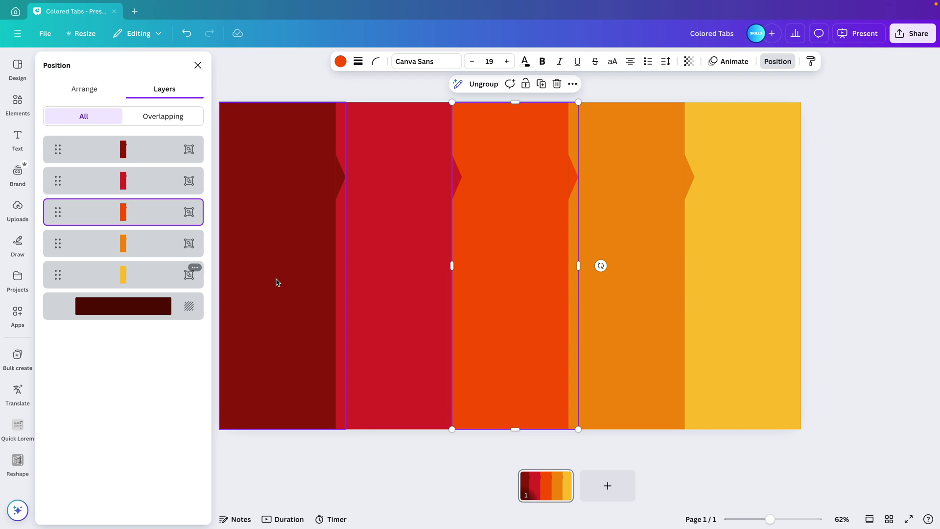
pyautogui.click(848, 244)
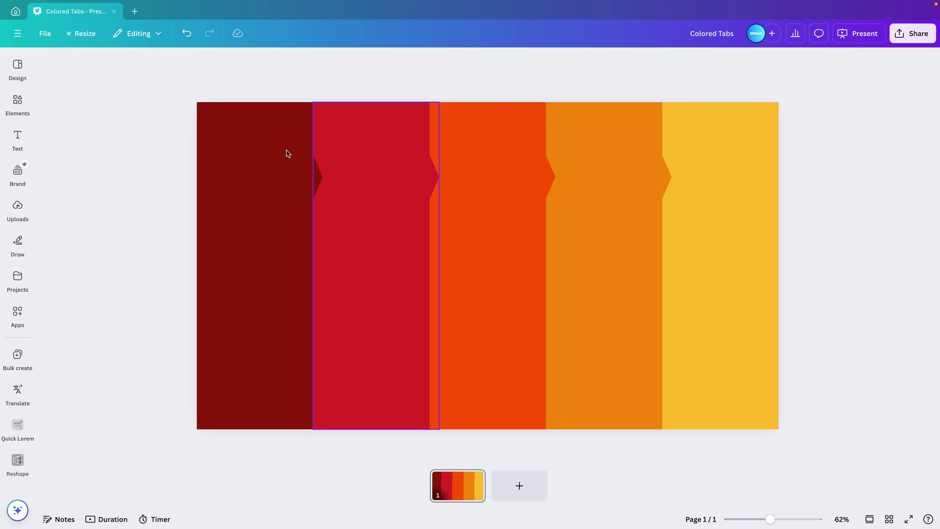
# - Add a title text box reading 'A' and enlarge it to size 229
pyautogui.click(27, 138)
pyautogui.click(98, 167)
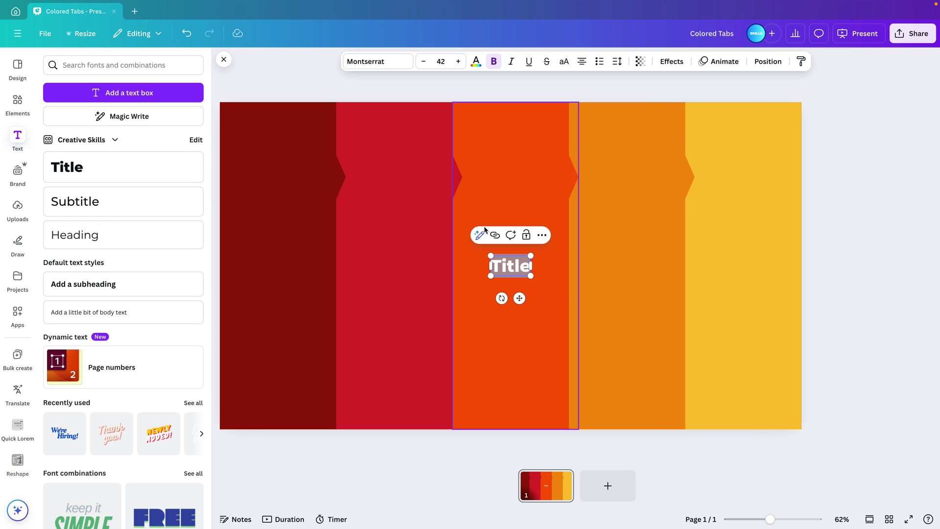
pyautogui.write('A')
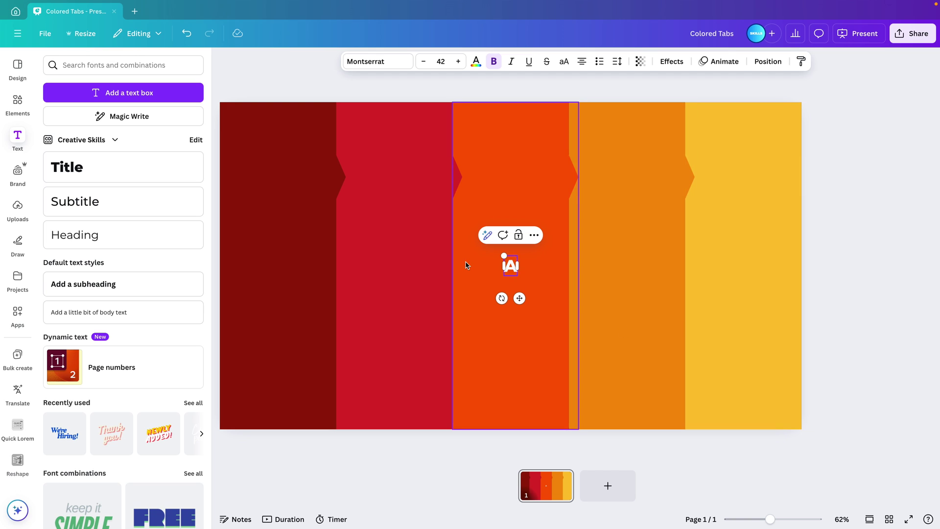
pyautogui.click(223, 60)
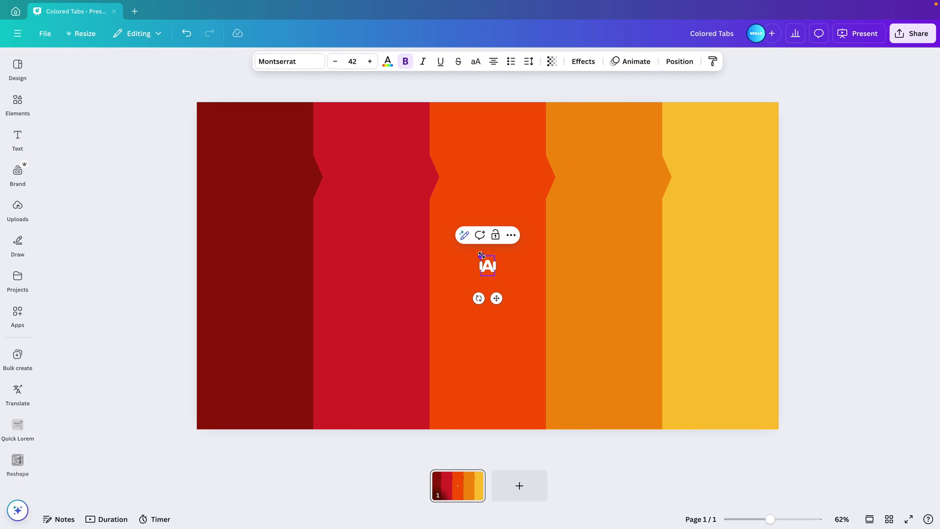
pyautogui.moveTo(480, 255); pyautogui.dragTo(422, 165)
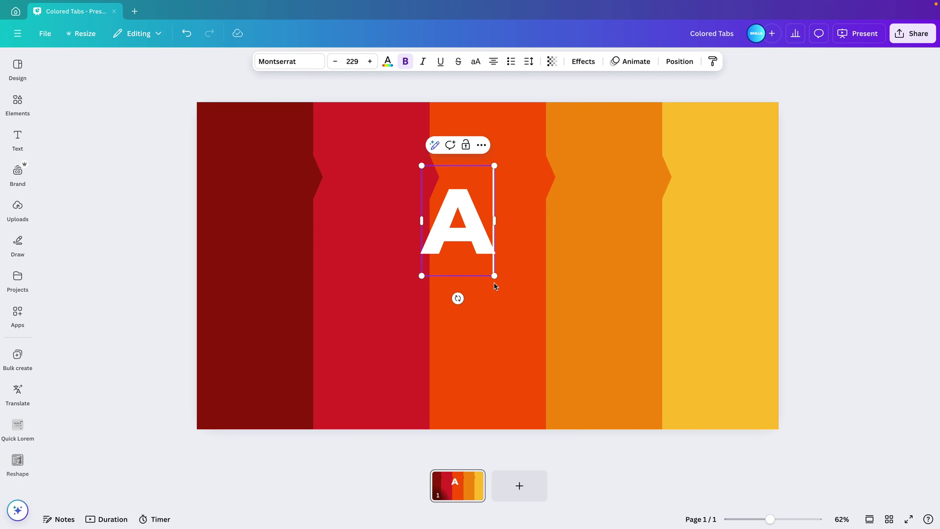
# - Place the A atop the dark red column at size 183 and copy it into the other columns
pyautogui.click(473, 235)
pyautogui.moveTo(474, 235); pyautogui.dragTo(277, 167)
pyautogui.hotkey('ctrl', 'z')
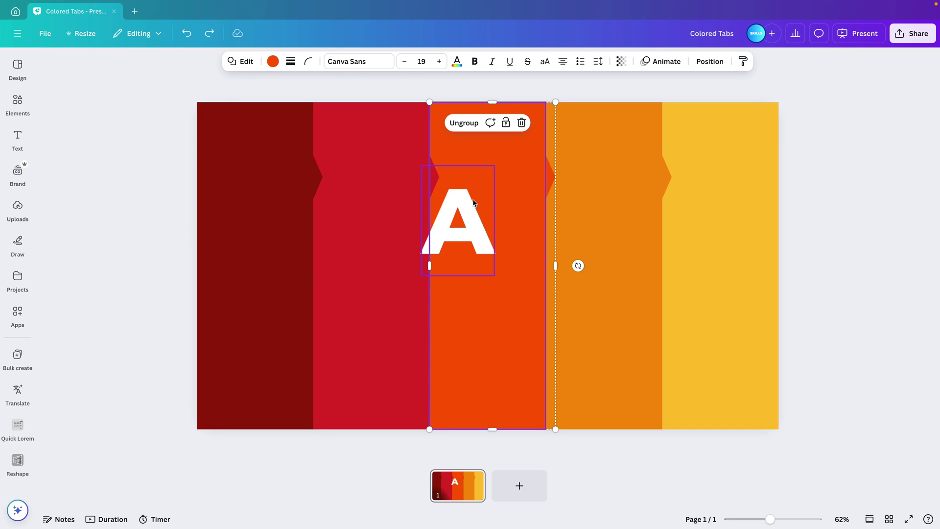
pyautogui.click(483, 235)
pyautogui.moveTo(478, 234); pyautogui.dragTo(274, 177)
pyautogui.moveTo(291, 109); pyautogui.dragTo(283, 119)
pyautogui.moveTo(265, 171); pyautogui.dragTo(488, 191)
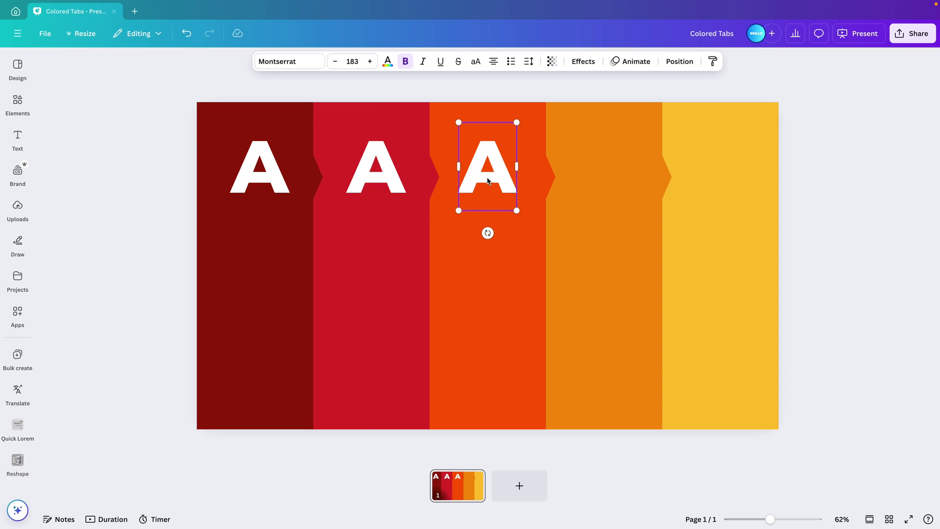
pyautogui.moveTo(487, 181); pyautogui.dragTo(724, 184)
# - Retype the letters in columns two to five as B, C, D and E
pyautogui.click(376, 181)
pyautogui.doubleClick(379, 179)
pyautogui.write('B')
pyautogui.click(496, 190)
pyautogui.doubleClick(502, 178)
pyautogui.write('C')
pyautogui.click(616, 178)
pyautogui.doubleClick(616, 178)
pyautogui.write('D')
pyautogui.click(744, 175)
pyautogui.doubleClick(745, 173)
pyautogui.write('E')
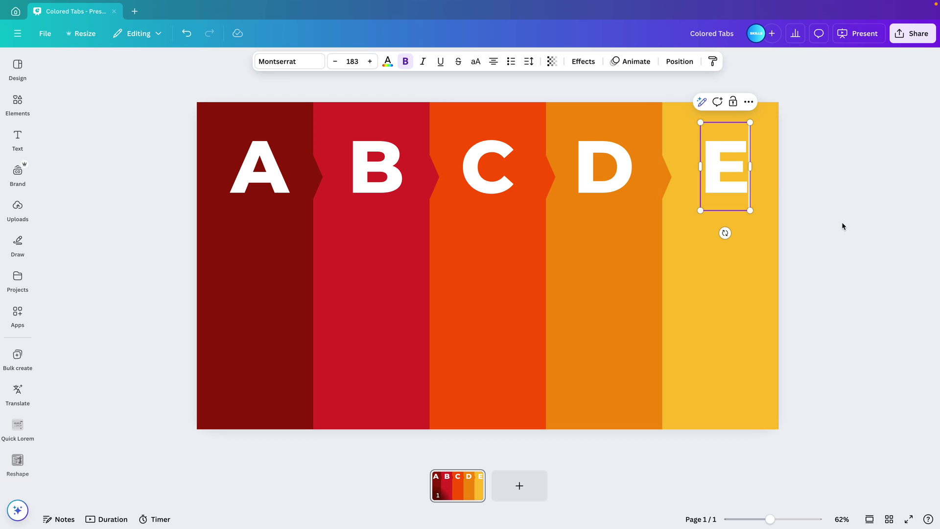
pyautogui.click(842, 224)
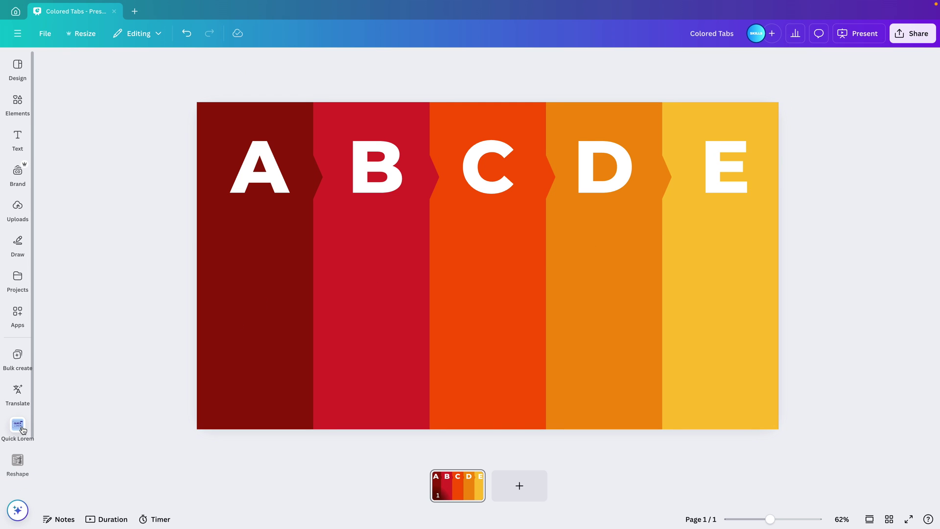
# - Search Apps for 'Lorem Ipsum' and open the Quick Lorem app
pyautogui.click(16, 314)
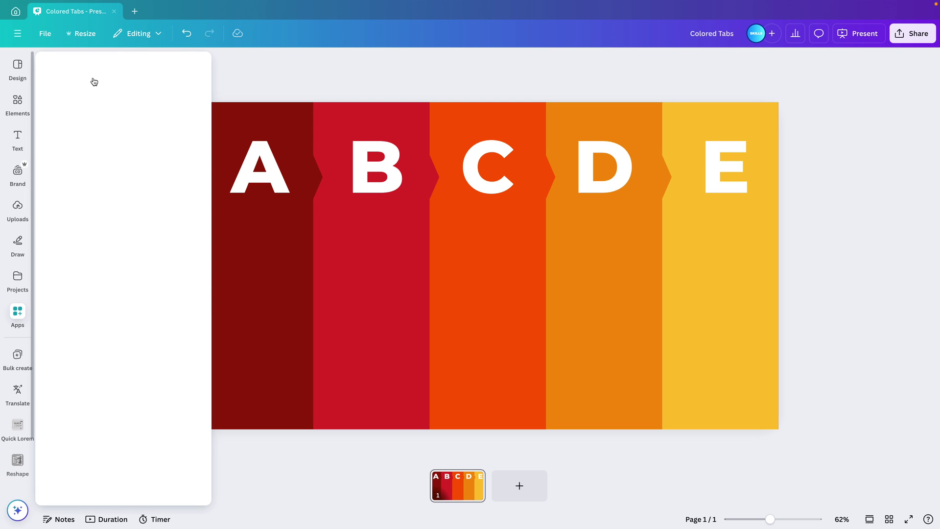
pyautogui.write('lore')
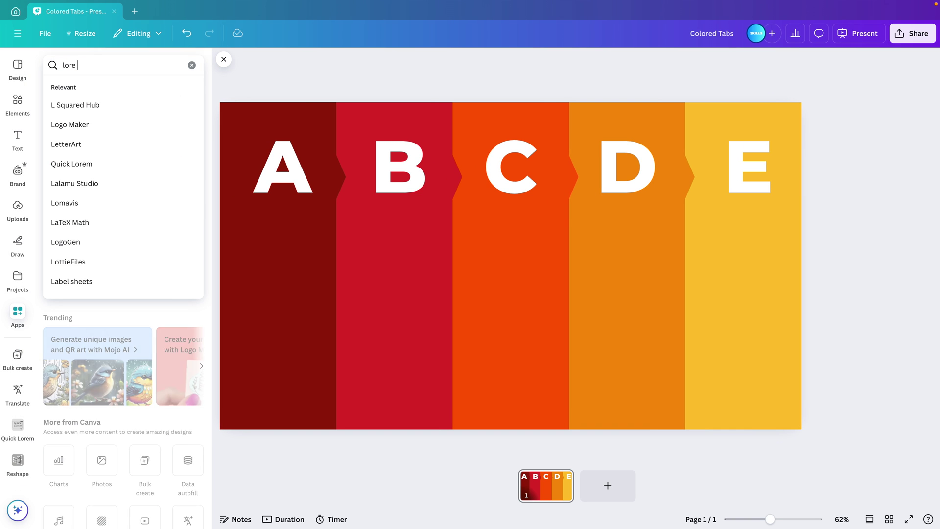
pyautogui.press('BackSpace')
pyautogui.press('BackSpace')
pyautogui.press('BackSpace')
pyautogui.press('BackSpace')
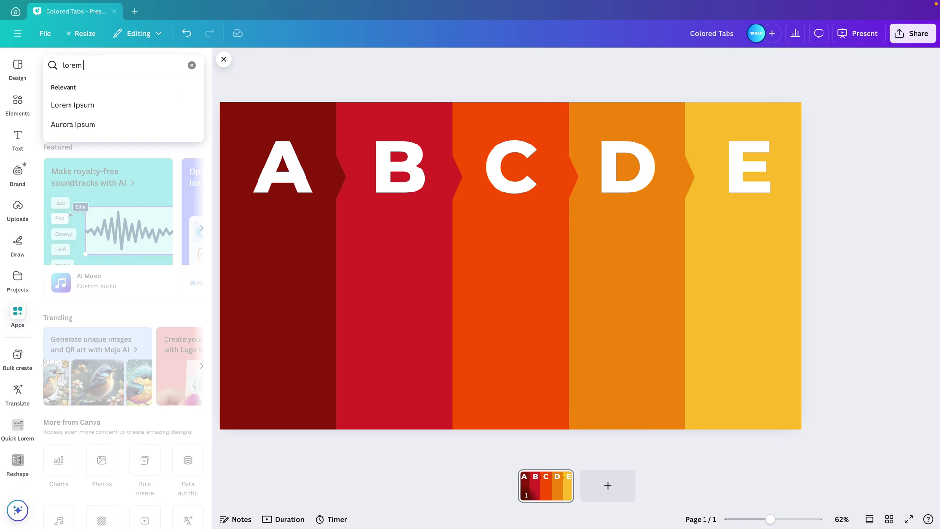
pyautogui.click(67, 122)
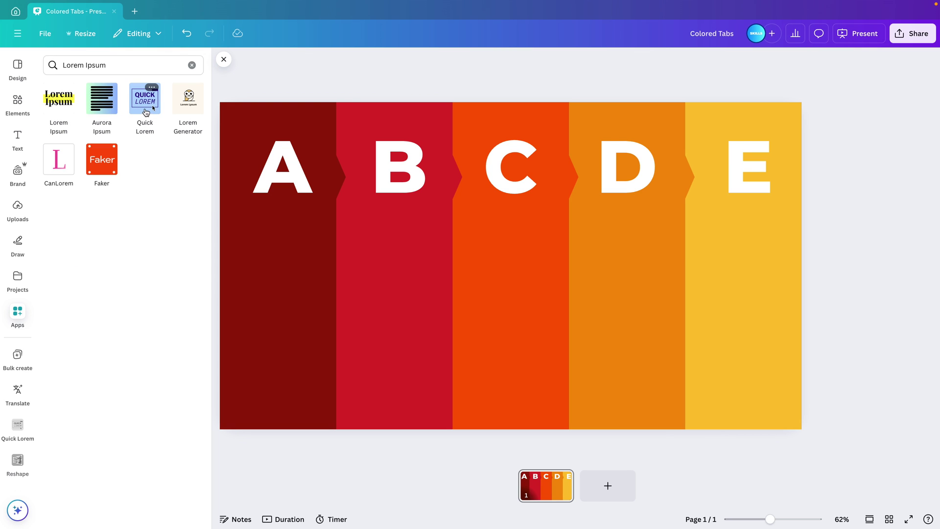
pyautogui.click(146, 111)
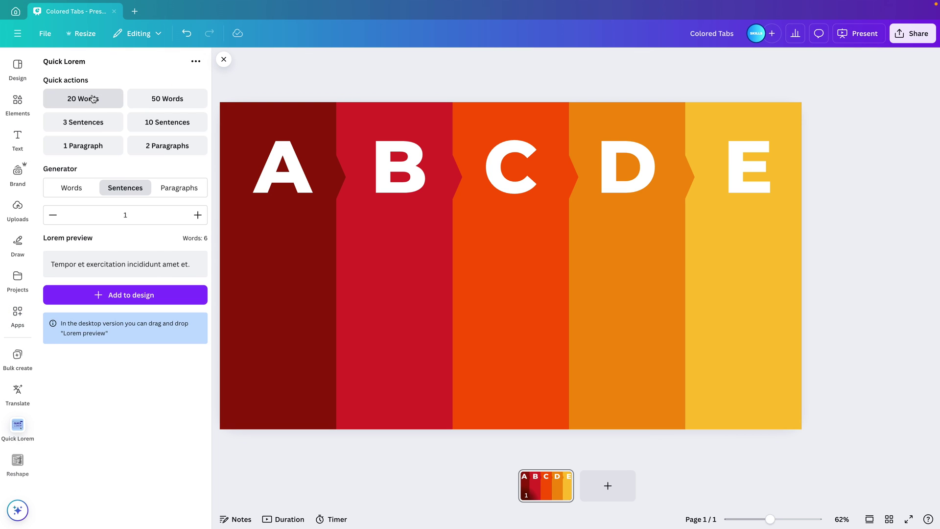
# - Preview Quick Lorem presets: 20 and 50 words, three and ten sentences, one and two paragraphs
pyautogui.click(93, 99)
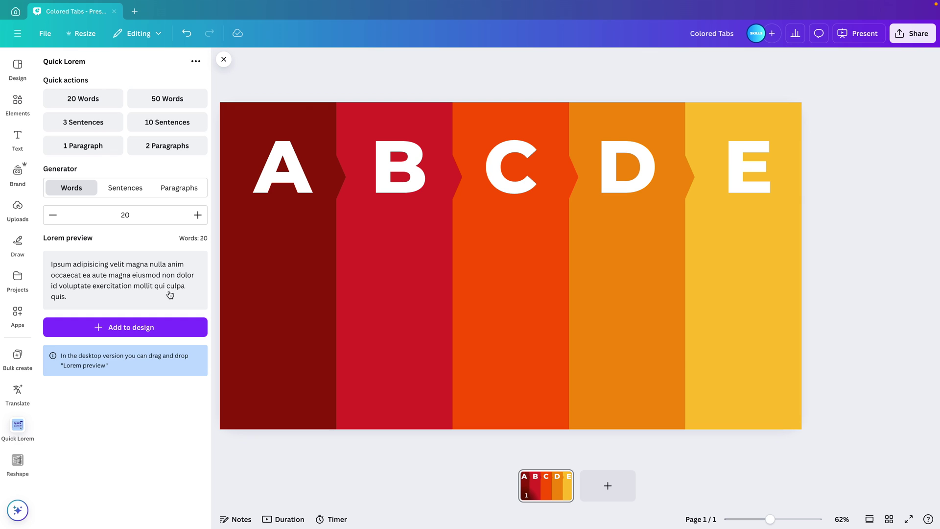
pyautogui.click(145, 104)
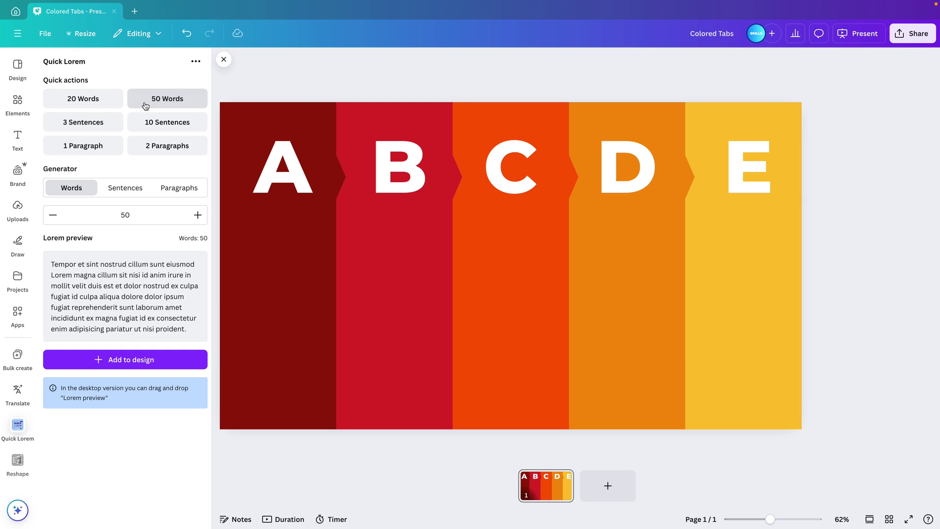
pyautogui.click(104, 124)
pyautogui.click(102, 144)
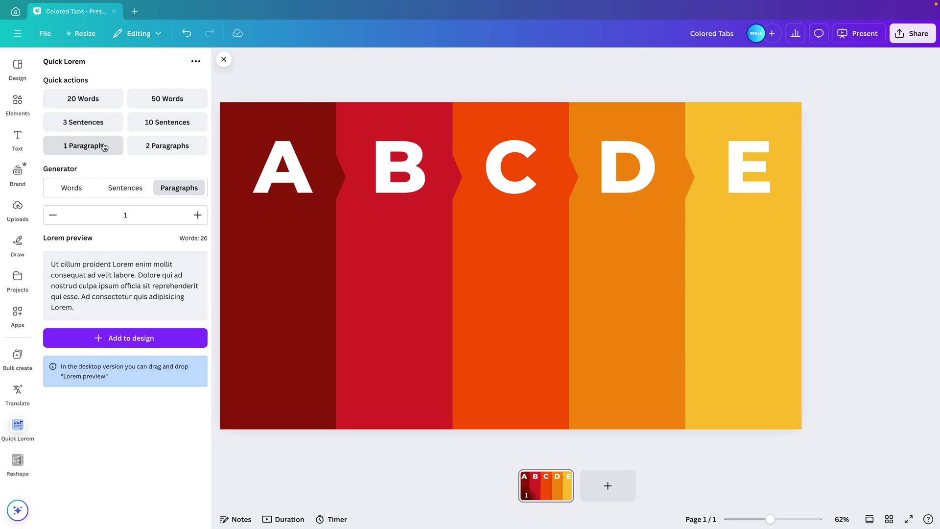
pyautogui.click(152, 129)
pyautogui.click(156, 152)
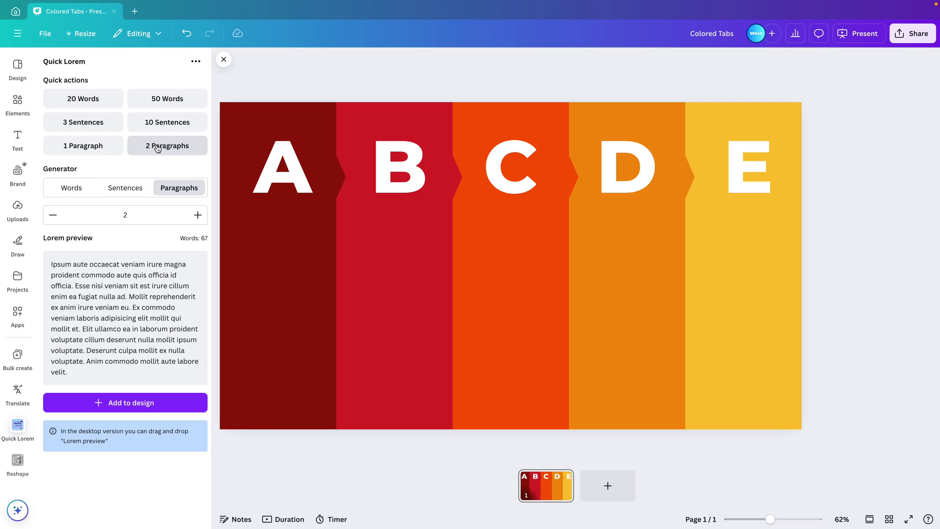
pyautogui.click(170, 102)
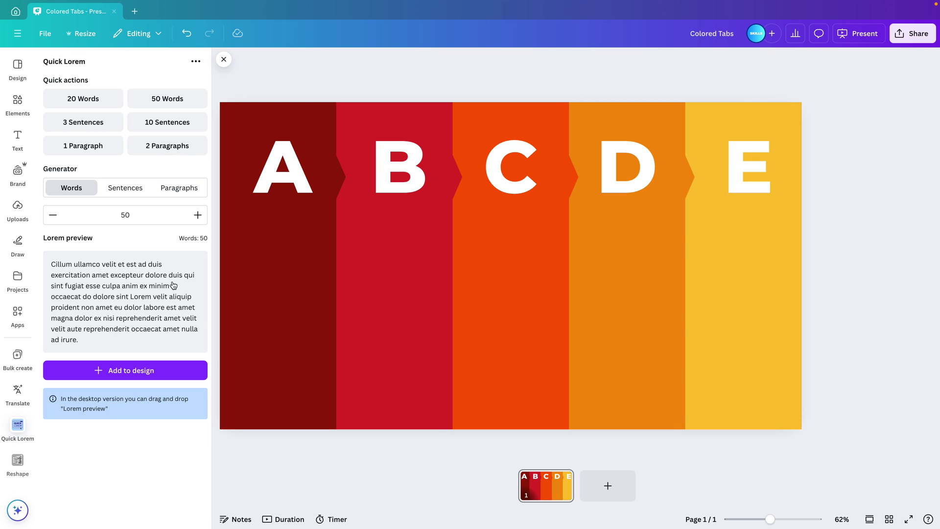
# - Set the placeholder word count to 45
pyautogui.click(52, 215)
pyautogui.click(53, 215)
pyautogui.click(53, 215)
pyautogui.click(53, 215)
pyautogui.click(52, 214)
pyautogui.click(53, 215)
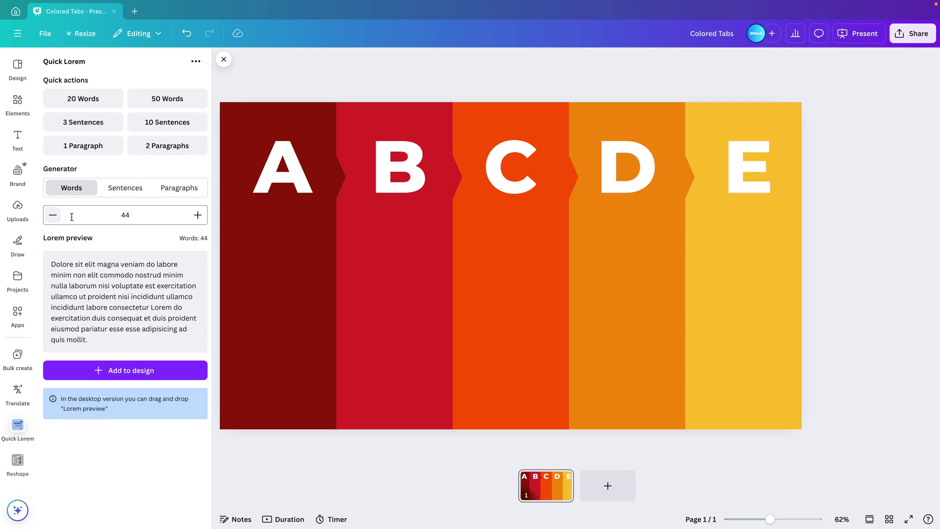
pyautogui.click(196, 216)
# - Add a narrow white placeholder text block and centre it under the letter A
pyautogui.click(142, 359)
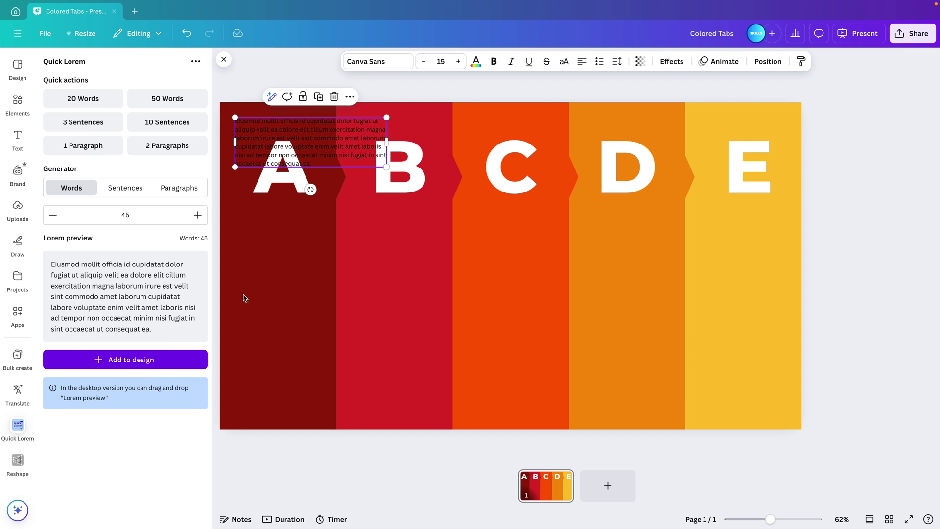
pyautogui.moveTo(387, 139); pyautogui.dragTo(288, 290)
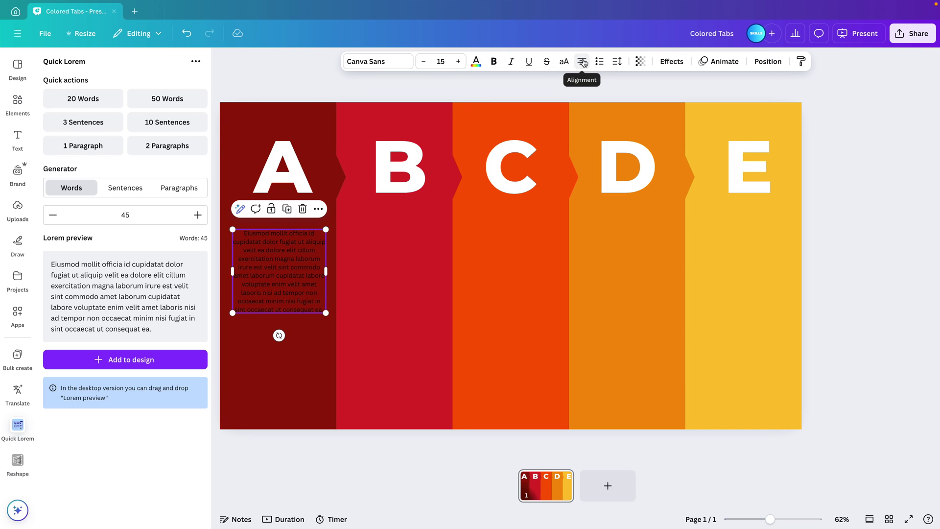
pyautogui.click(476, 63)
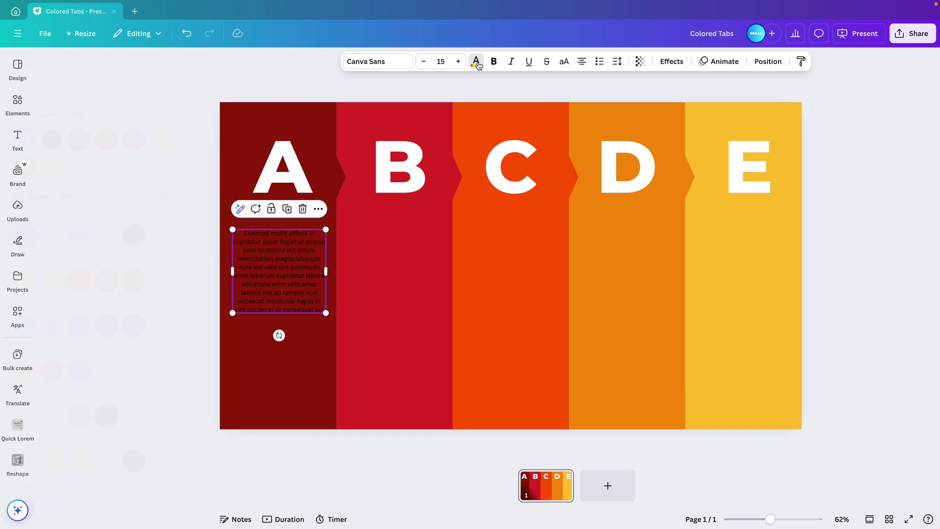
pyautogui.click(109, 166)
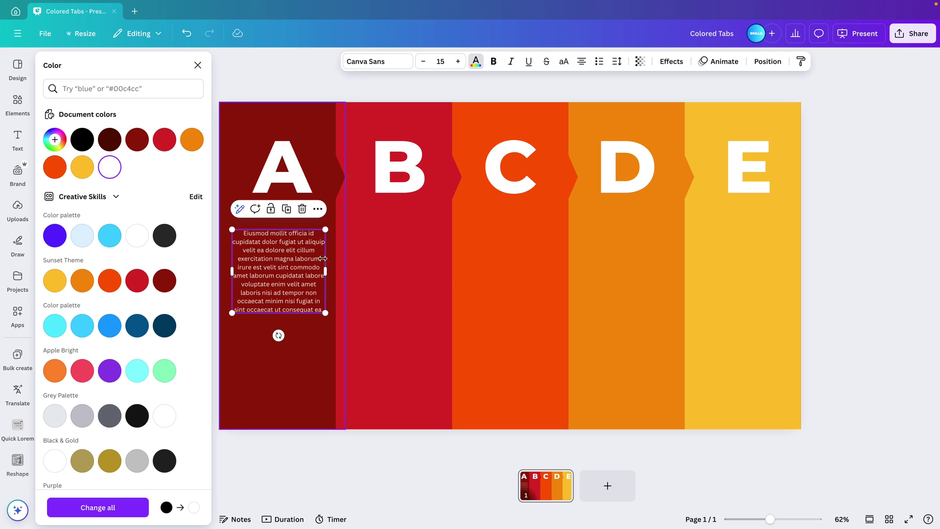
pyautogui.moveTo(296, 285); pyautogui.dragTo(743, 282)
# - Resize and shift all five text blocks together, then centre each under letters A–E
pyautogui.keyDown('shift'); pyautogui.click(535, 273); pyautogui.keyUp('shift')
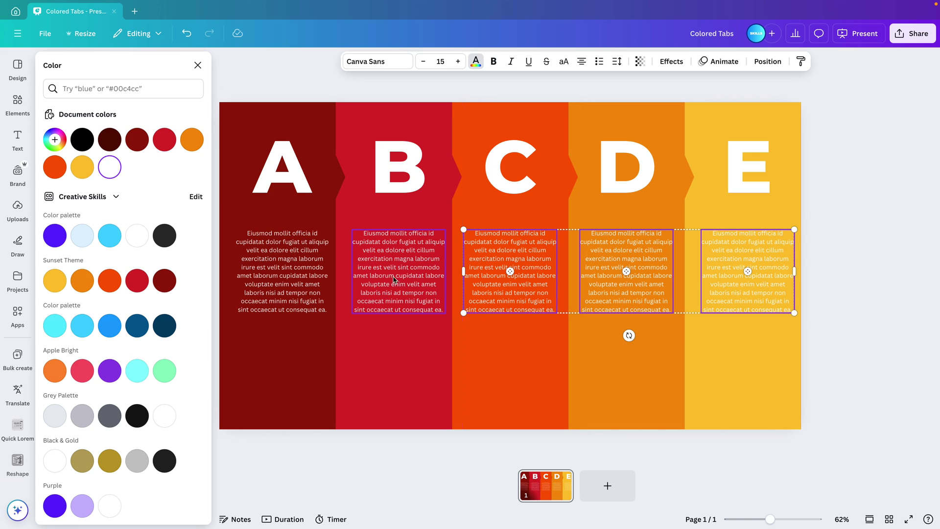
pyautogui.keyDown('shift'); pyautogui.click(303, 286); pyautogui.keyUp('shift')
pyautogui.moveTo(235, 272); pyautogui.dragTo(289, 279)
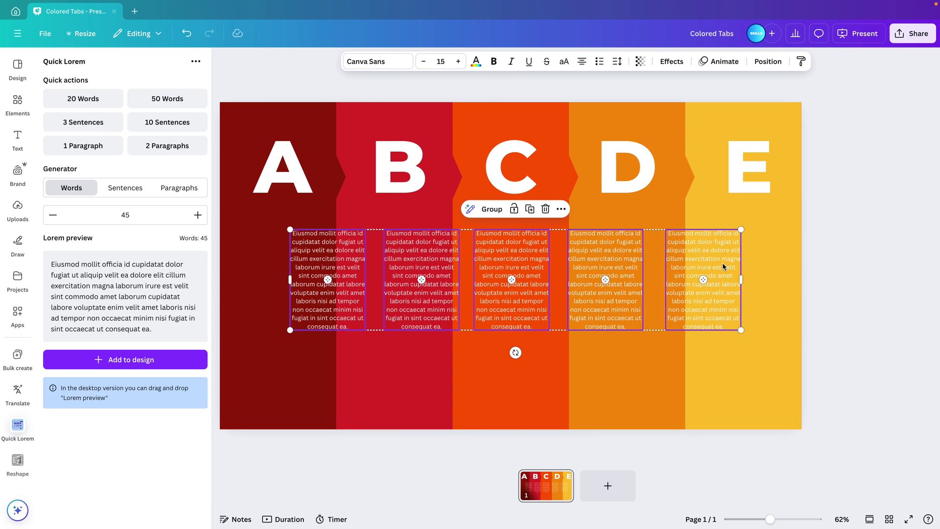
pyautogui.moveTo(721, 262); pyautogui.dragTo(778, 267)
pyautogui.press('Escape')
pyautogui.moveTo(645, 277); pyautogui.dragTo(632, 277)
pyautogui.moveTo(559, 286); pyautogui.dragTo(529, 285)
pyautogui.moveTo(365, 293); pyautogui.dragTo(287, 292)
pyautogui.moveTo(455, 274); pyautogui.dragTo(403, 274)
pyautogui.click(835, 265)
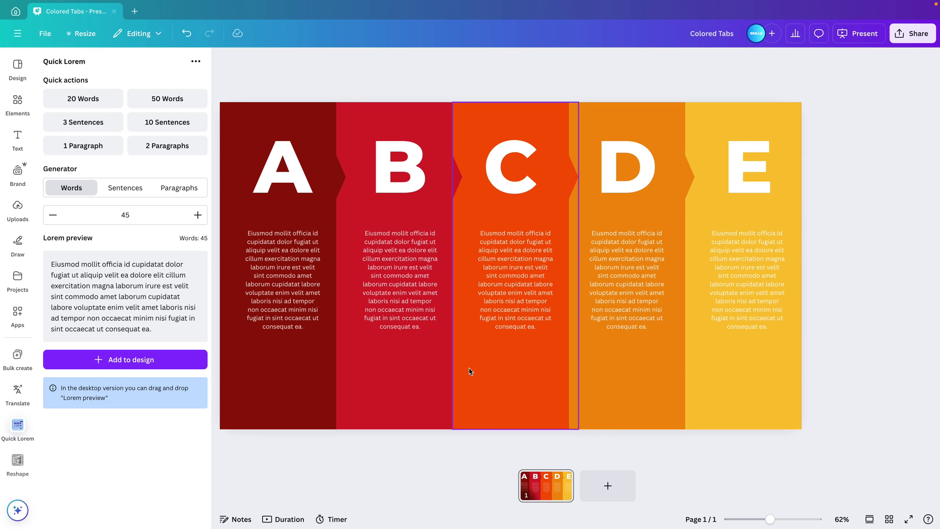
# - Undo the last change and search the Elements library for 'icon'
pyautogui.click(301, 284)
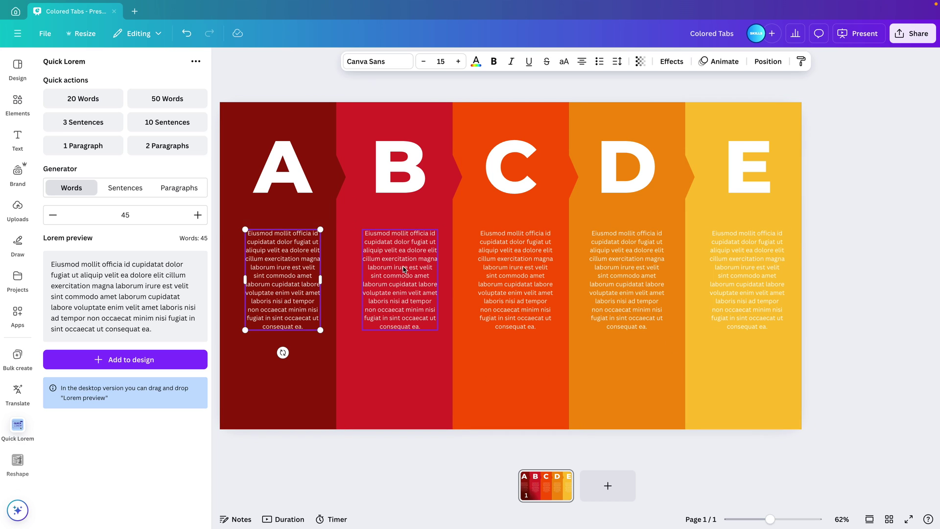
pyautogui.hotkey('ctrl', 'z')
pyautogui.click(18, 101)
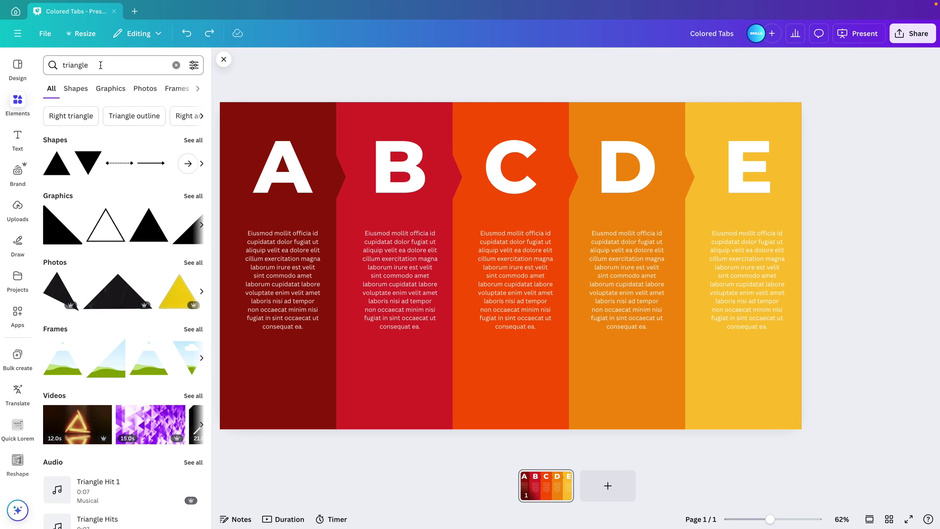
pyautogui.write('icon')
pyautogui.press('Return')
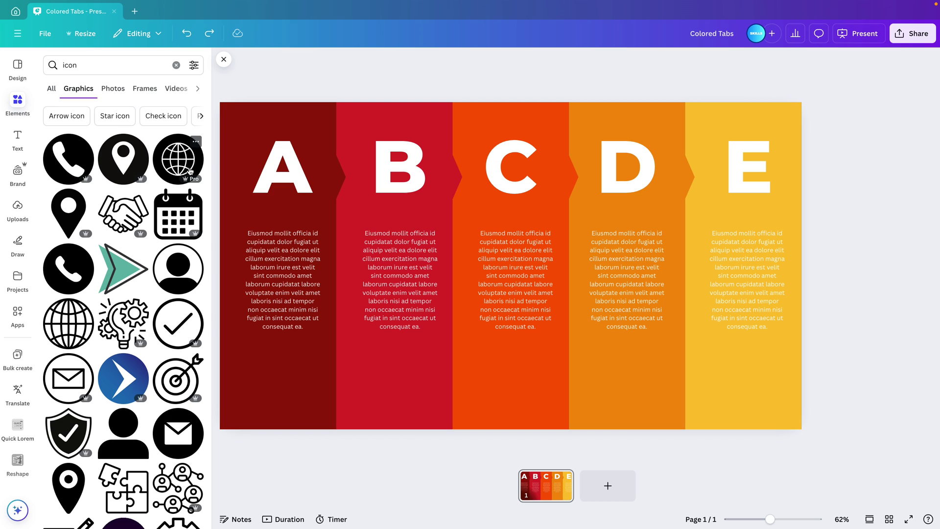
# - Add the phone, location-pin, globe, envelope and shield-check icons to the slide
pyautogui.click(69, 163)
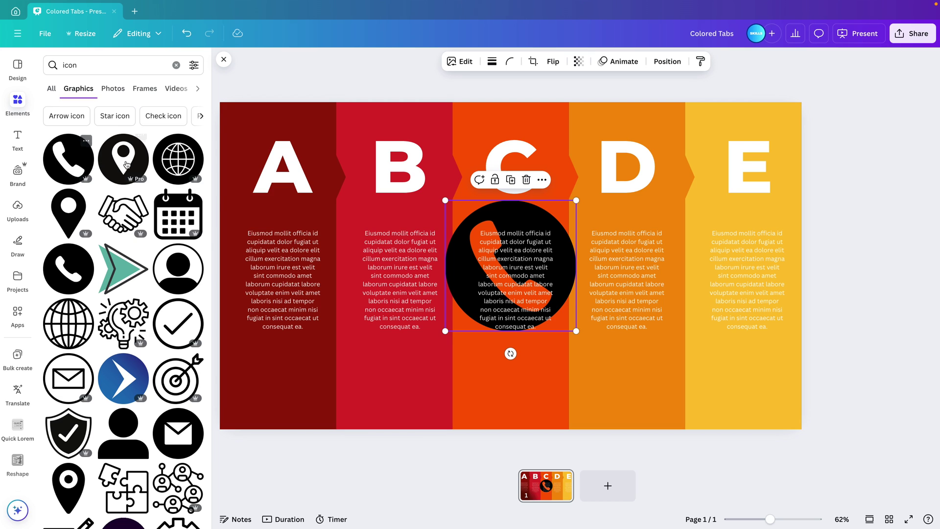
pyautogui.click(171, 155)
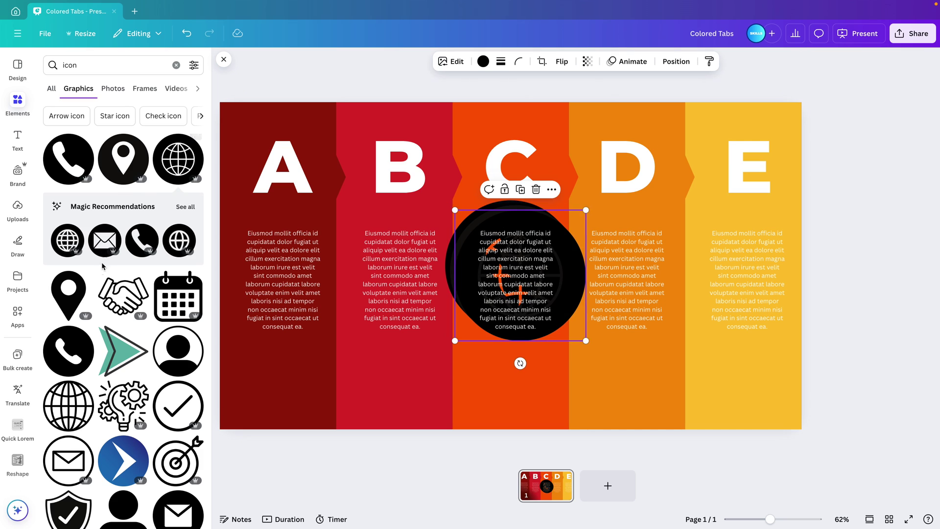
pyautogui.scroll(-3, 77, 410)
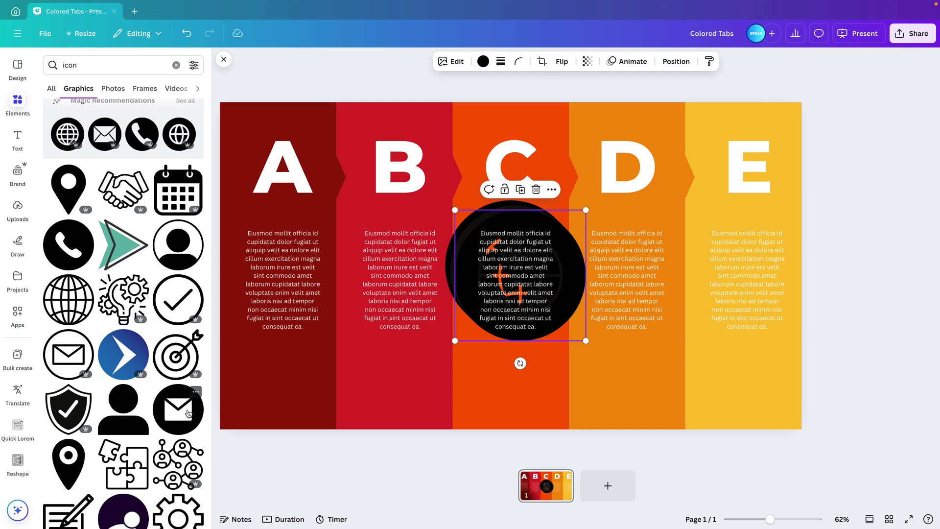
pyautogui.click(78, 411)
pyautogui.scroll(-8, 189, 412)
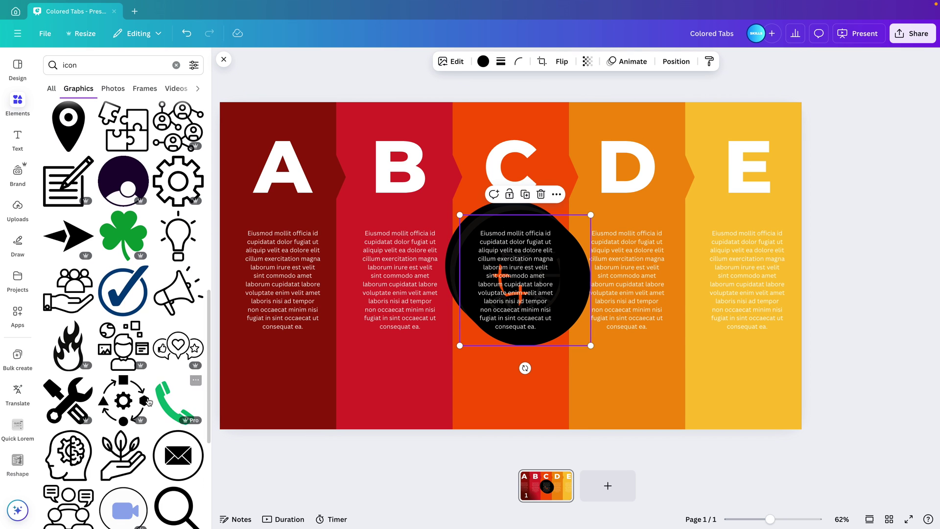
pyautogui.scroll(-5, 166, 415)
pyautogui.scroll(7, 147, 417)
pyautogui.scroll(5, 148, 417)
pyautogui.click(68, 254)
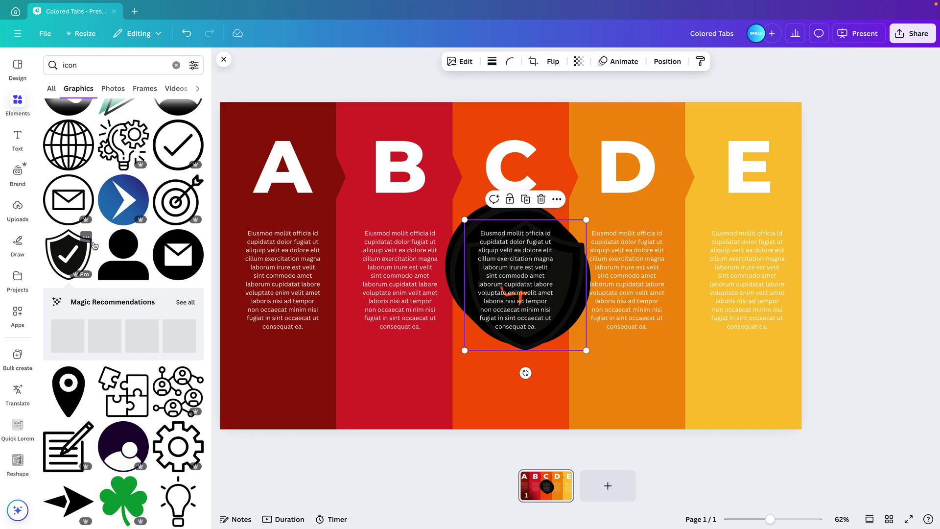
# - Select all five icon layers and shrink them into a small stack in column C
pyautogui.click(680, 62)
pyautogui.scroll(-5, 131, 319)
pyautogui.keyDown('shift'); pyautogui.click(131, 319); pyautogui.keyUp('shift')
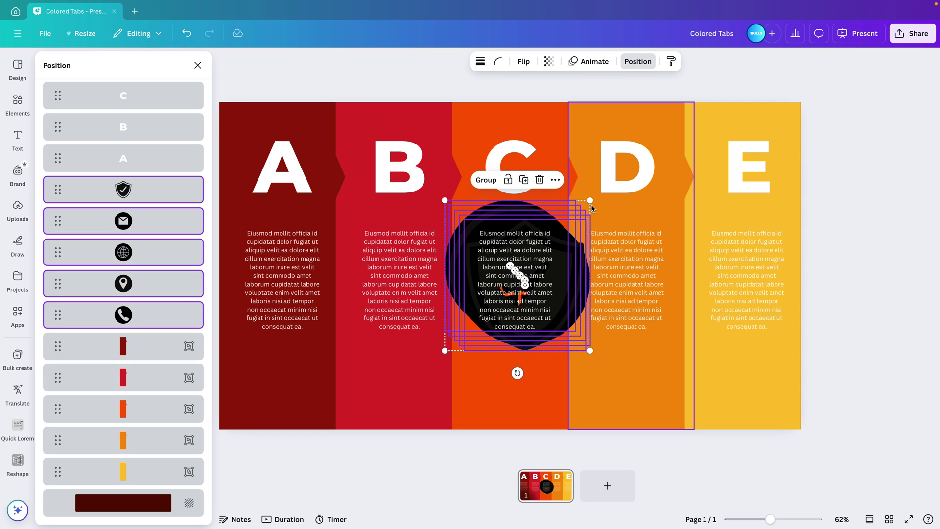
pyautogui.moveTo(588, 201); pyautogui.dragTo(528, 365)
pyautogui.click(660, 370)
pyautogui.click(526, 392)
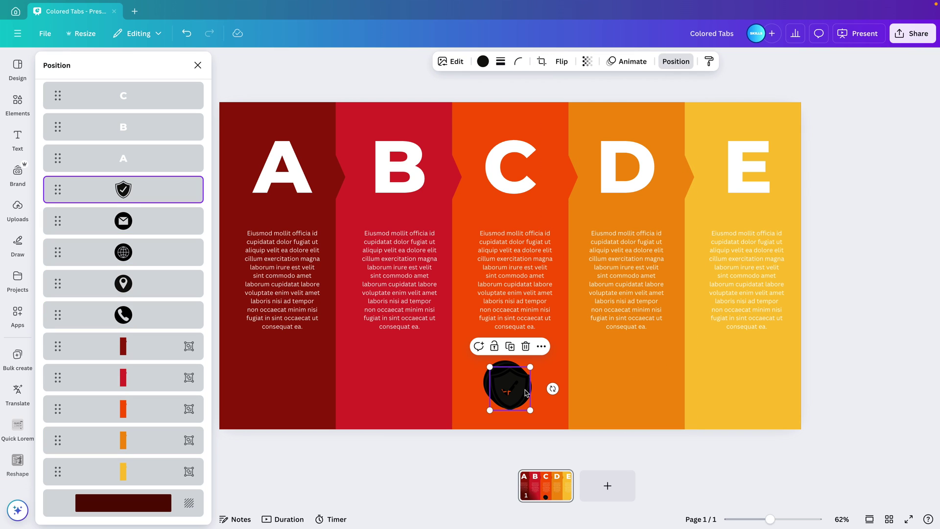
# - Make the shield and envelope icons white and move them into columns A and B
pyautogui.click(482, 62)
pyautogui.click(138, 167)
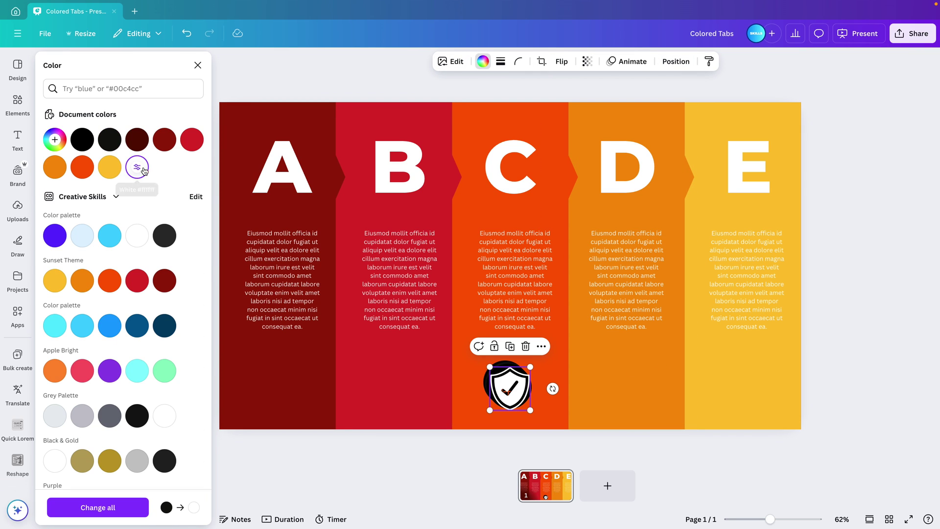
pyautogui.moveTo(526, 385); pyautogui.dragTo(294, 372)
pyautogui.moveTo(508, 381); pyautogui.dragTo(396, 370)
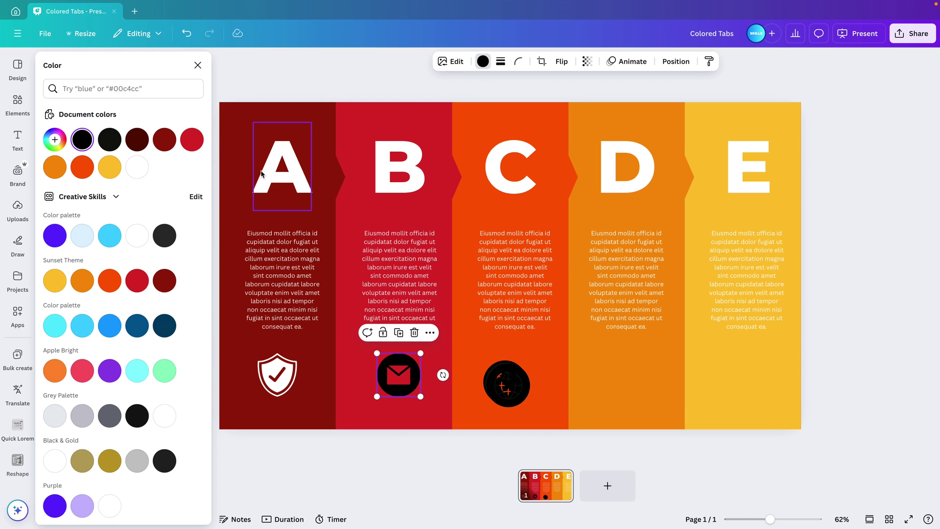
pyautogui.click(138, 167)
# - Make the globe and pin white in columns E and D, and recentre the phone in C
pyautogui.moveTo(510, 385); pyautogui.dragTo(757, 385)
pyautogui.click(138, 167)
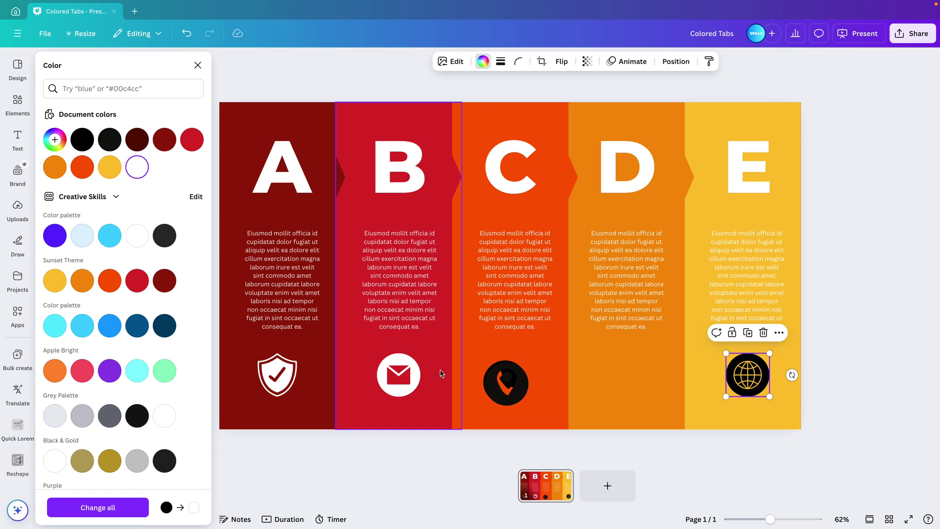
pyautogui.moveTo(509, 381); pyautogui.dragTo(628, 368)
pyautogui.click(141, 172)
pyautogui.click(504, 384)
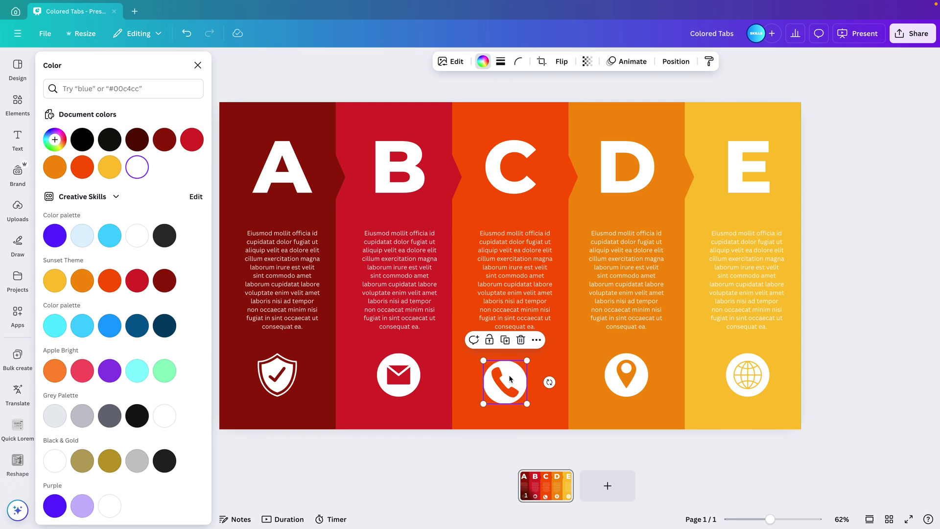
pyautogui.moveTo(499, 373); pyautogui.dragTo(505, 366)
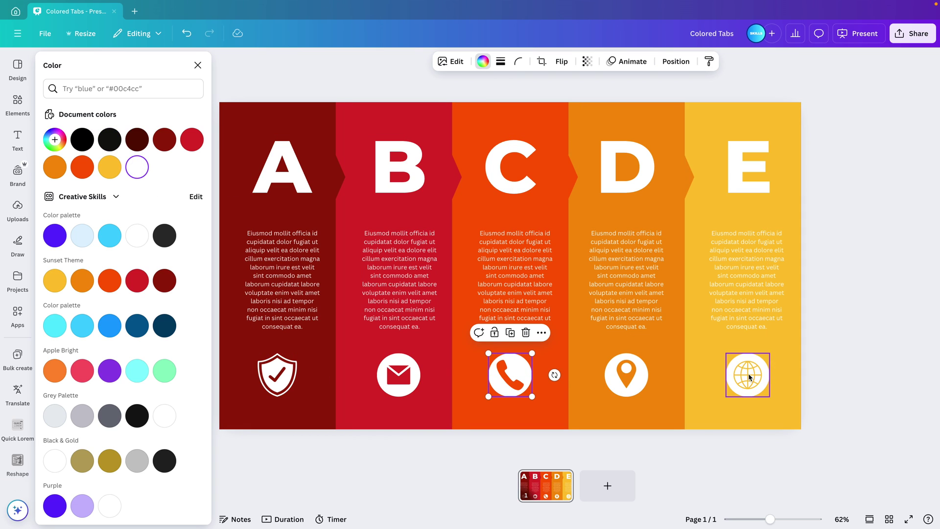
# - Multi-select the globe, location pin and phone icons
pyautogui.click(748, 373)
pyautogui.click(626, 374)
pyautogui.click(504, 384)
pyautogui.click(742, 382)
pyautogui.keyDown('shift'); pyautogui.click(636, 385); pyautogui.keyUp('shift')
# - Add the envelope and shield to the selection and space all five icons evenly horizontally
pyautogui.keyDown('shift'); pyautogui.click(509, 382); pyautogui.keyUp('shift')
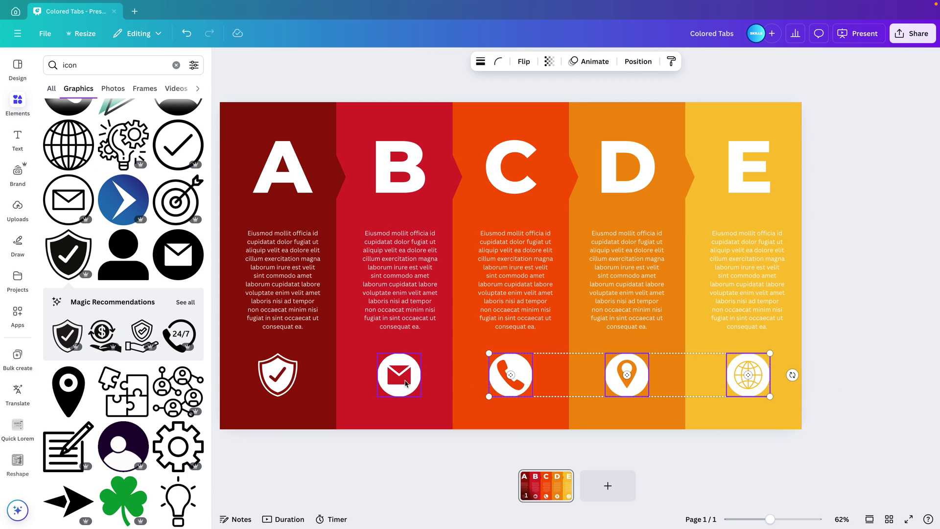
pyautogui.keyDown('shift'); pyautogui.click(277, 375); pyautogui.keyUp('shift')
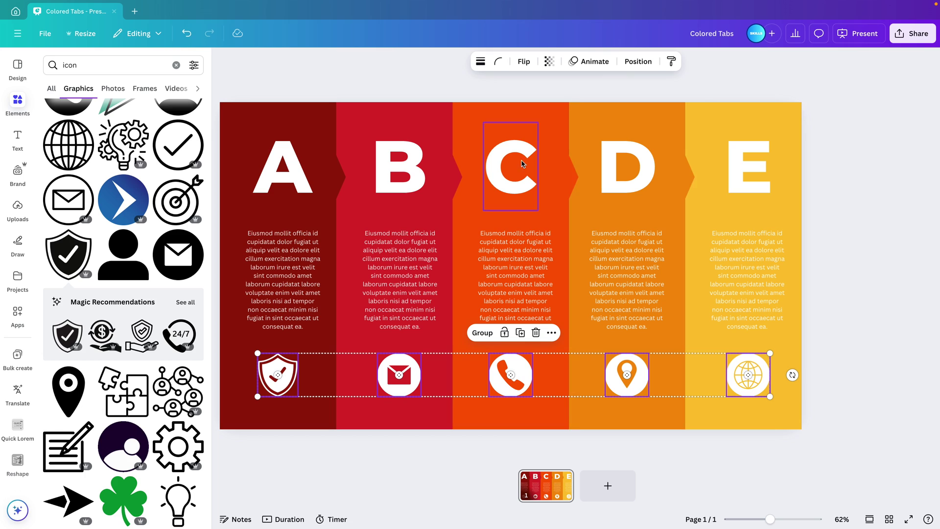
pyautogui.click(637, 63)
pyautogui.click(88, 91)
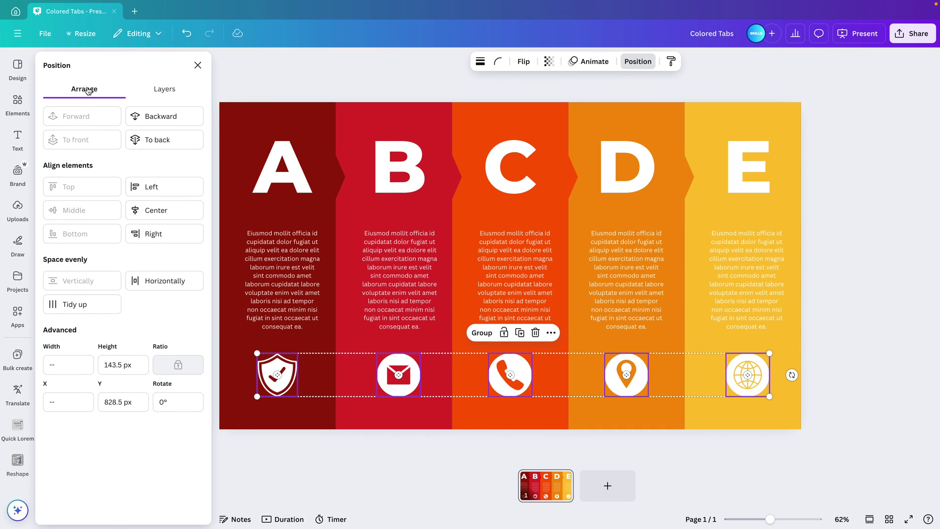
pyautogui.click(156, 282)
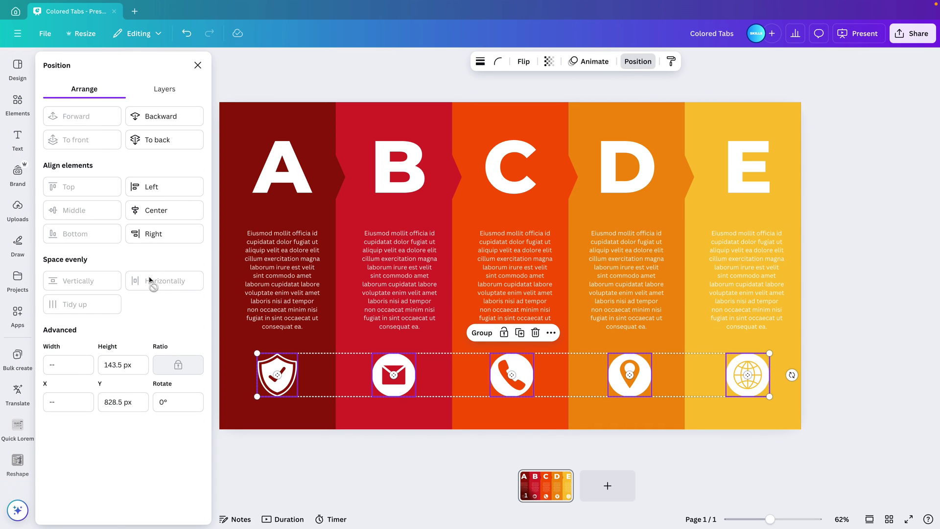
pyautogui.click(861, 345)
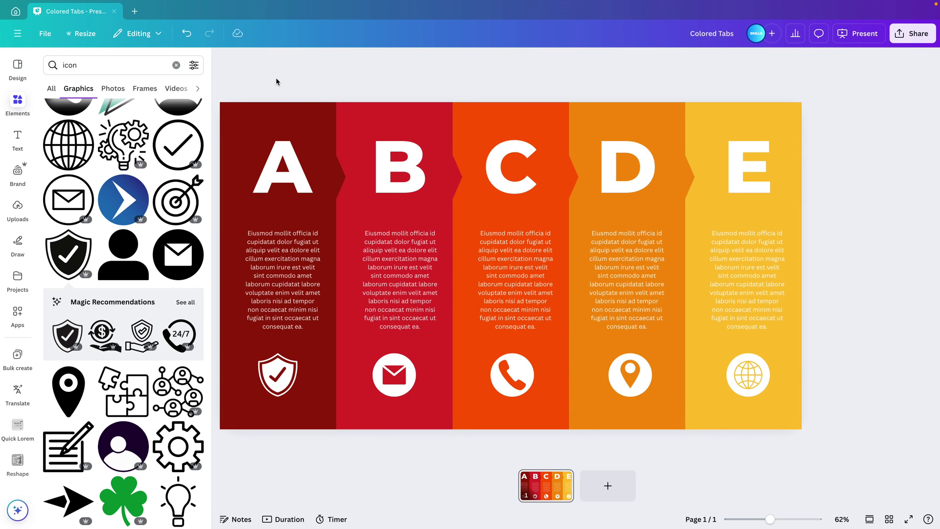
# - Group each column's tab, letter, text and icon into its own group
pyautogui.moveTo(272, 74); pyautogui.dragTo(292, 432)
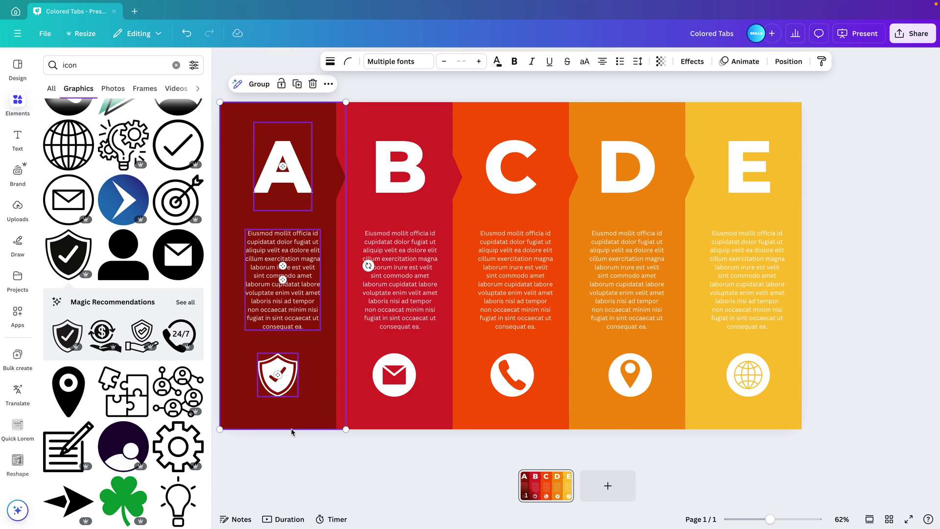
pyautogui.hotkey('ctrl', 'g')
pyautogui.click(387, 267)
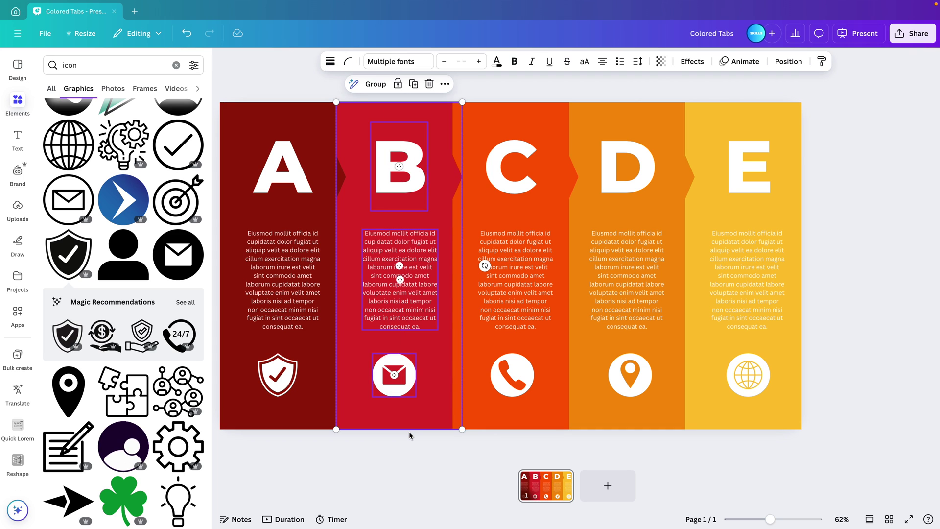
pyautogui.moveTo(504, 84); pyautogui.dragTo(531, 460)
pyautogui.hotkey('ctrl', 'g')
pyautogui.moveTo(616, 84); pyautogui.dragTo(631, 416)
pyautogui.hotkey('ctrl', 'g')
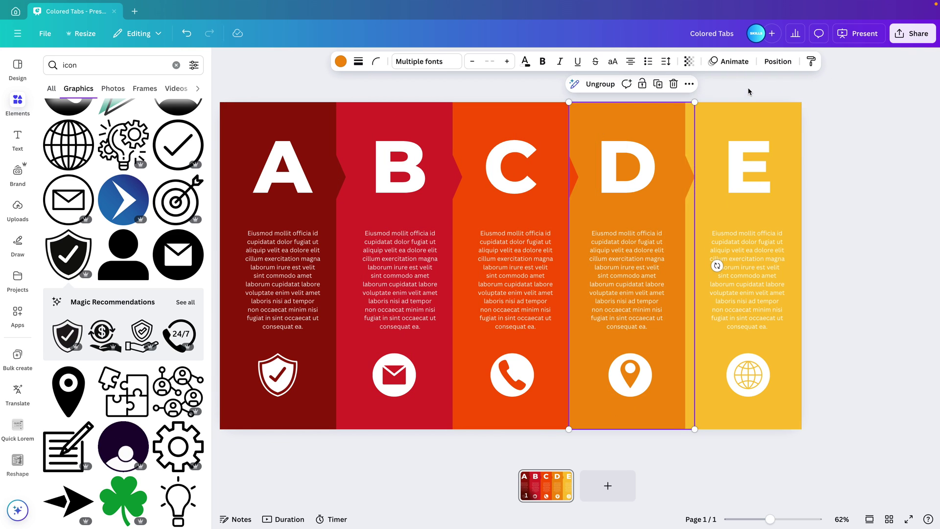
pyautogui.moveTo(748, 91); pyautogui.dragTo(789, 445)
pyautogui.hotkey('ctrl', 'g')
pyautogui.click(855, 383)
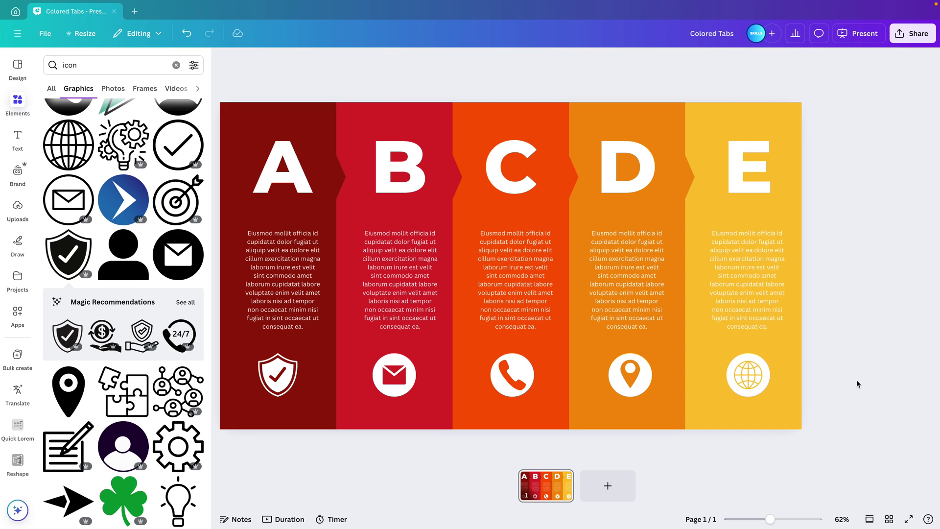
# - Duplicate the slide as a second page and close the side panel
pyautogui.rightClick(552, 488)
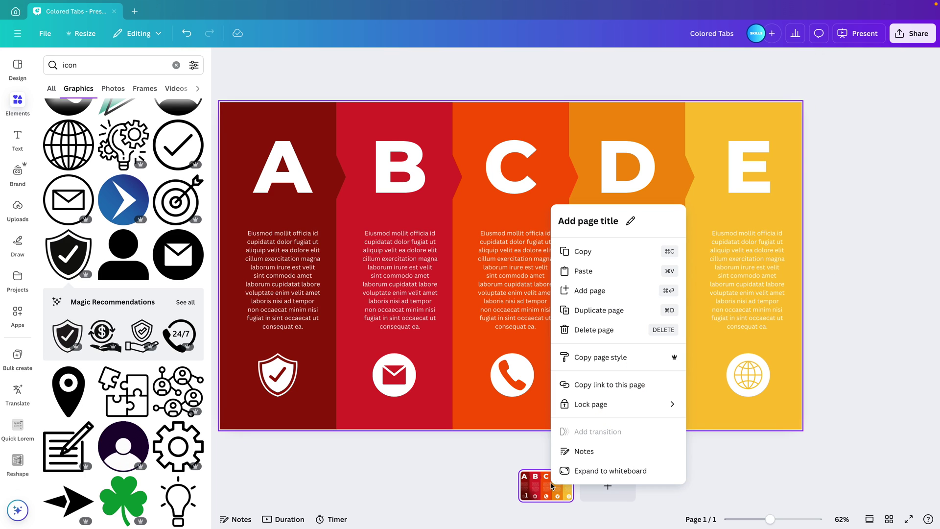
pyautogui.click(602, 309)
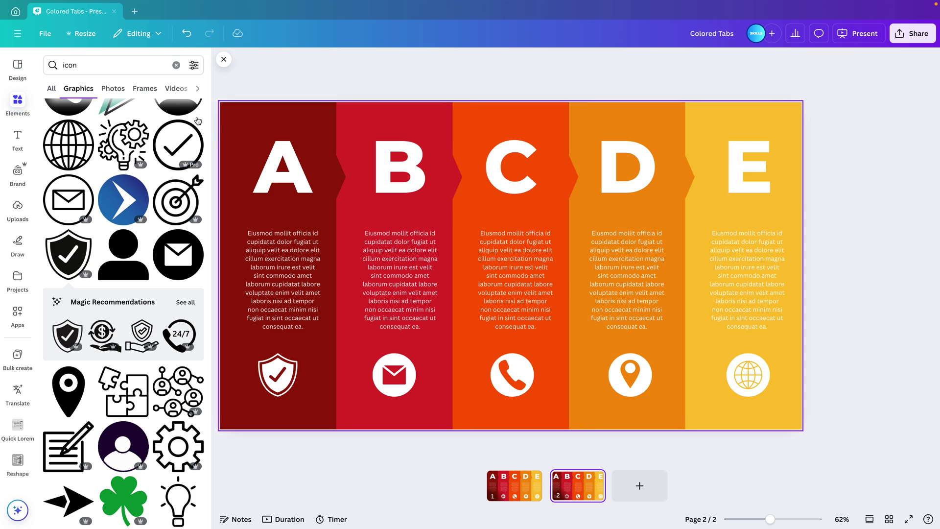
pyautogui.click(222, 59)
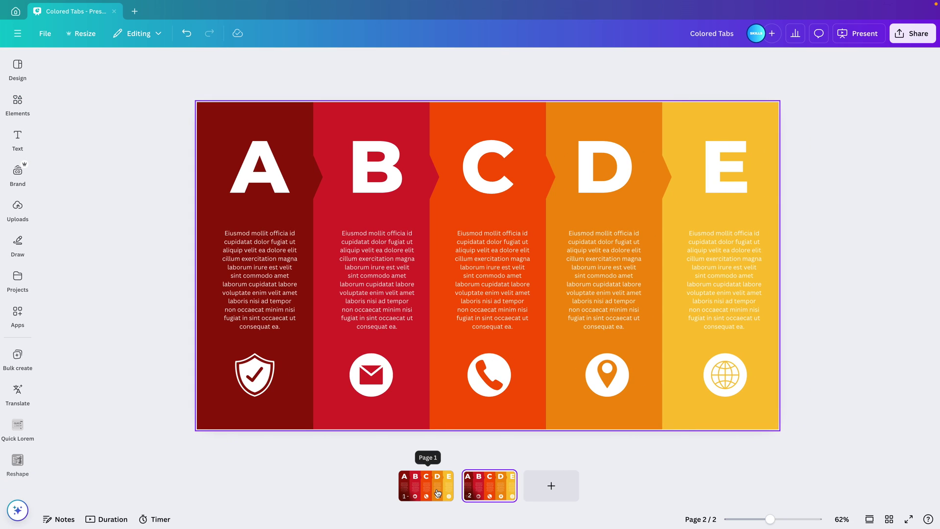
# - On page 1, tuck columns B, C, D and E behind column A
pyautogui.click(452, 475)
pyautogui.moveTo(413, 127); pyautogui.dragTo(312, 128)
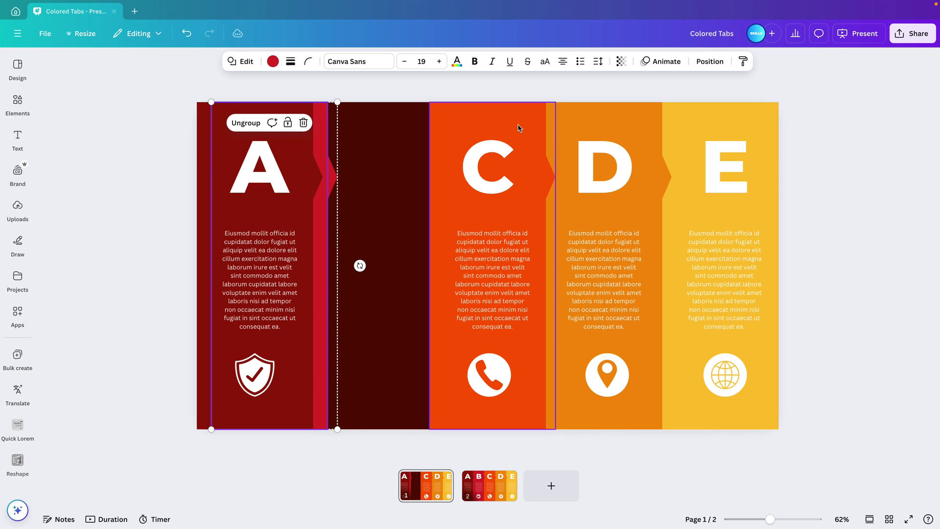
pyautogui.moveTo(529, 129); pyautogui.dragTo(327, 130)
pyautogui.moveTo(625, 120); pyautogui.dragTo(378, 132)
pyautogui.hotkey('ctrl', 'z')
pyautogui.moveTo(631, 115); pyautogui.dragTo(323, 129)
pyautogui.moveTo(717, 131); pyautogui.dragTo(327, 137)
# - Space the stacked tab edges evenly and push the stack to the page's left edge
pyautogui.moveTo(541, 155); pyautogui.dragTo(221, 308)
pyautogui.click(554, 62)
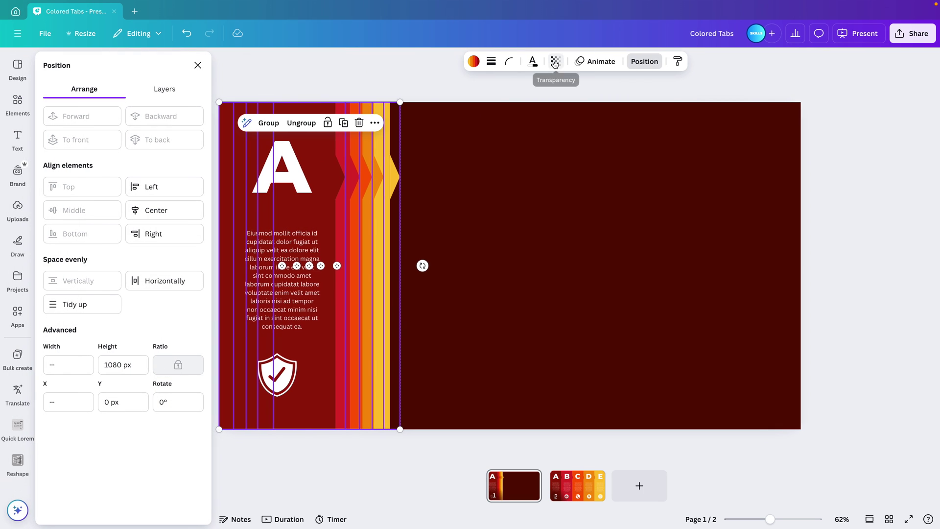
pyautogui.click(163, 288)
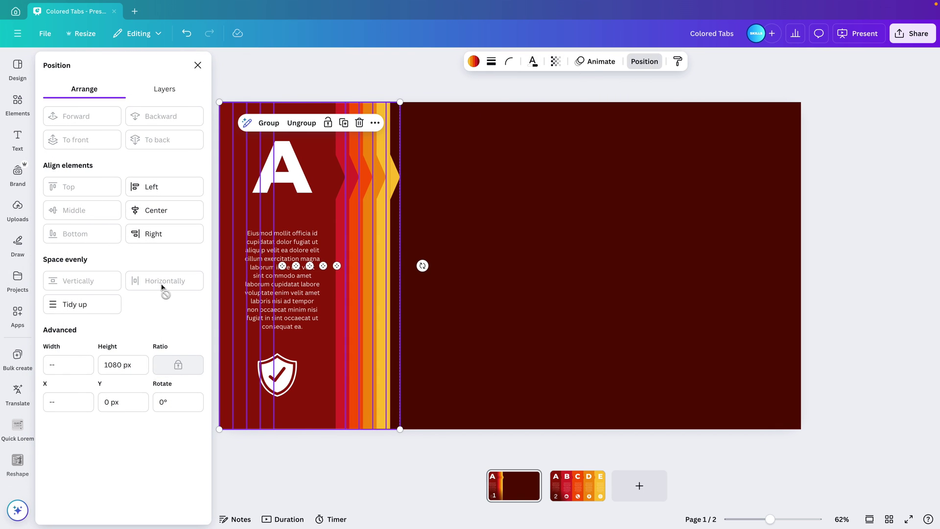
pyautogui.click(489, 181)
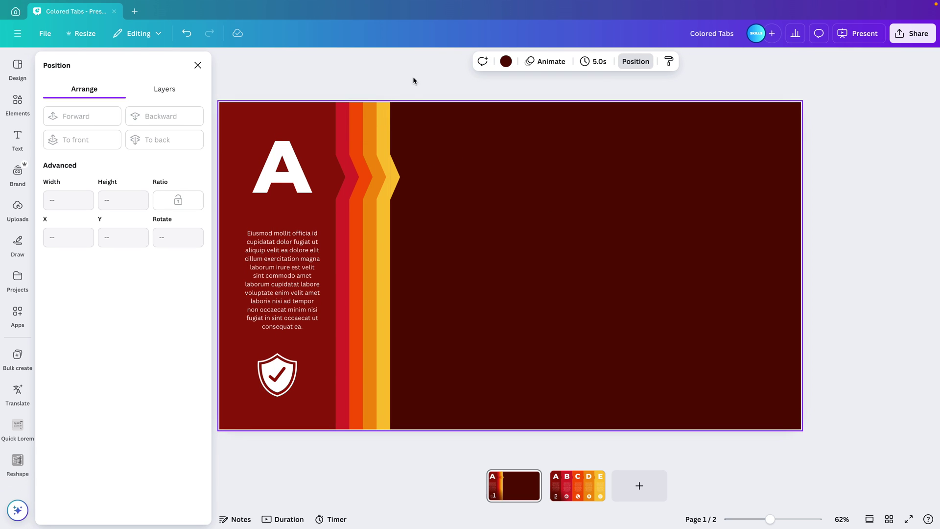
pyautogui.click(340, 184)
pyautogui.moveTo(340, 183); pyautogui.dragTo(237, 187)
pyautogui.click(474, 258)
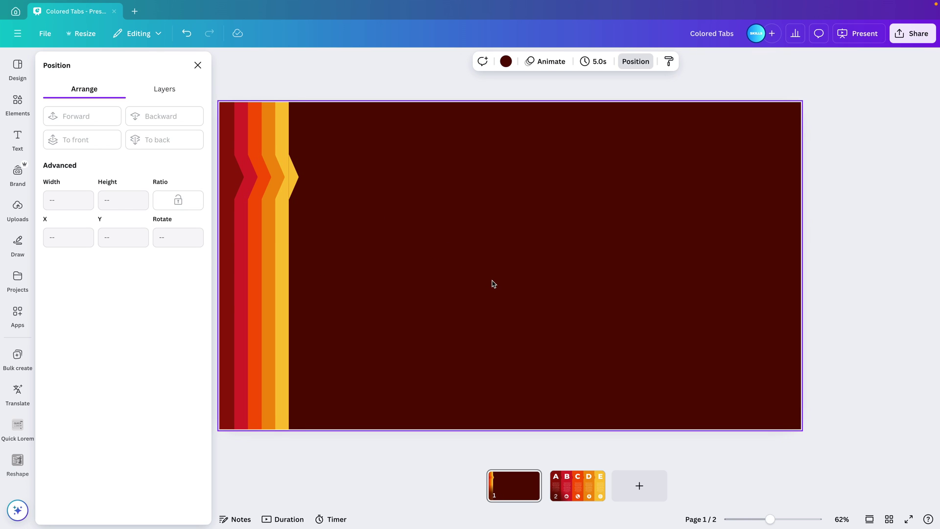
# - Add a centred 'STEPS' title at size 168 with the Lift effect
pyautogui.click(18, 140)
pyautogui.click(72, 167)
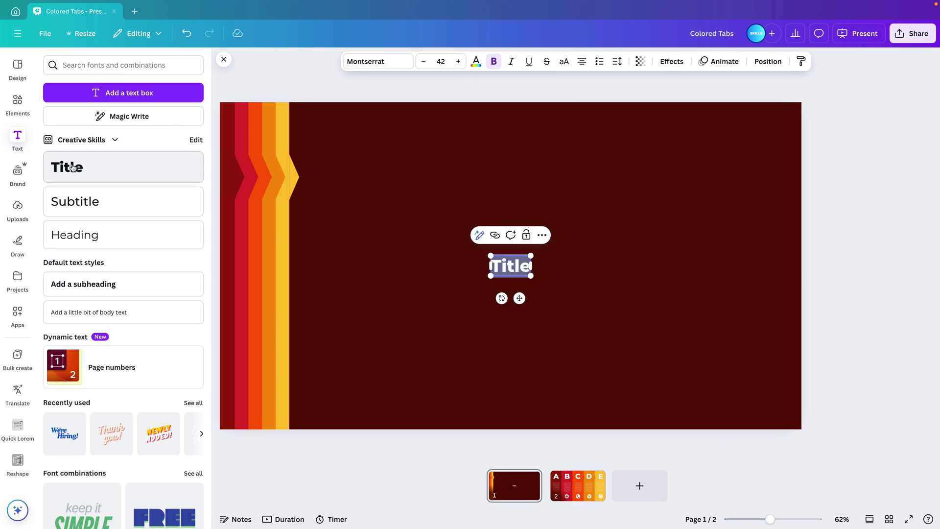
pyautogui.write('STEP')
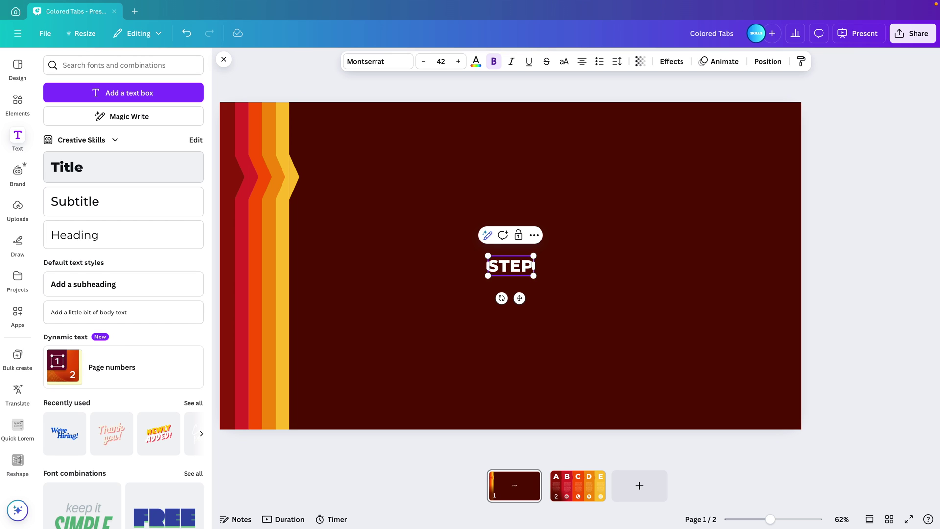
pyautogui.write('S')
pyautogui.moveTo(541, 277); pyautogui.dragTo(619, 320)
pyautogui.click(675, 346)
pyautogui.click(562, 292)
pyautogui.moveTo(562, 292); pyautogui.dragTo(573, 281)
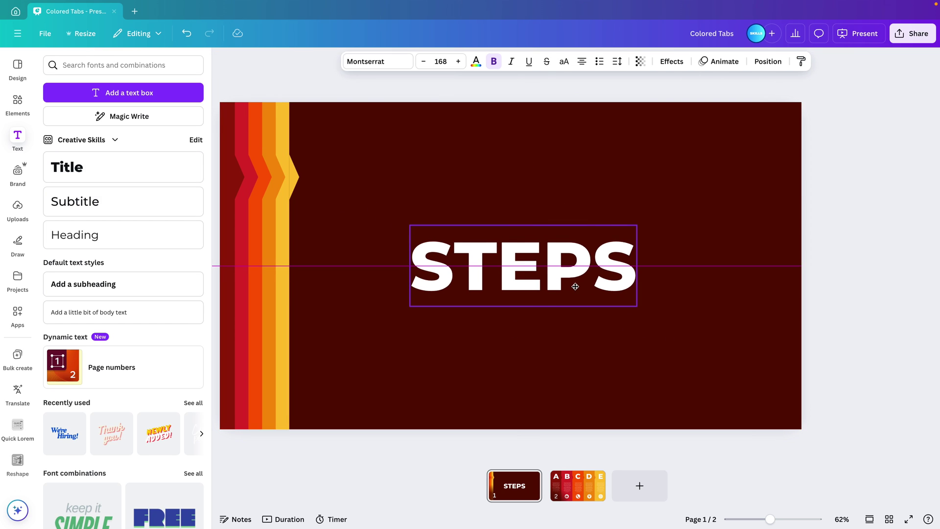
pyautogui.click(670, 64)
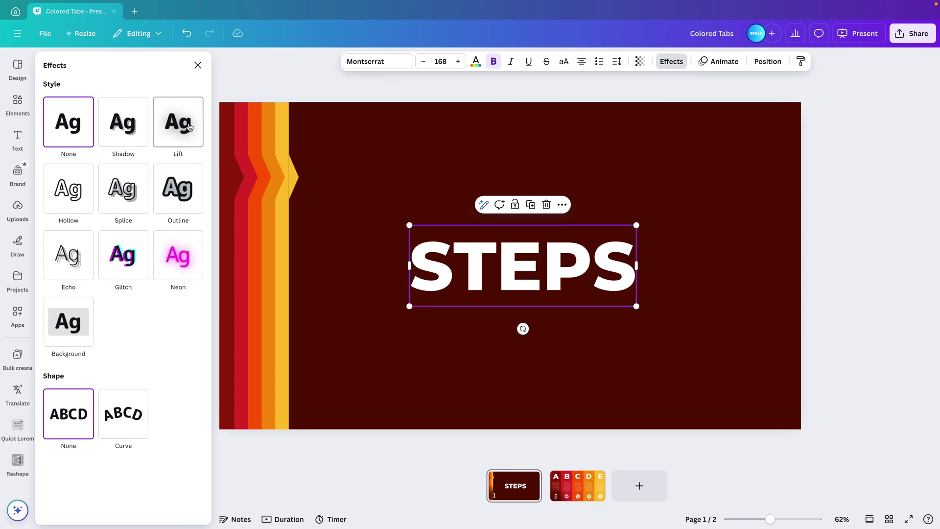
pyautogui.click(190, 127)
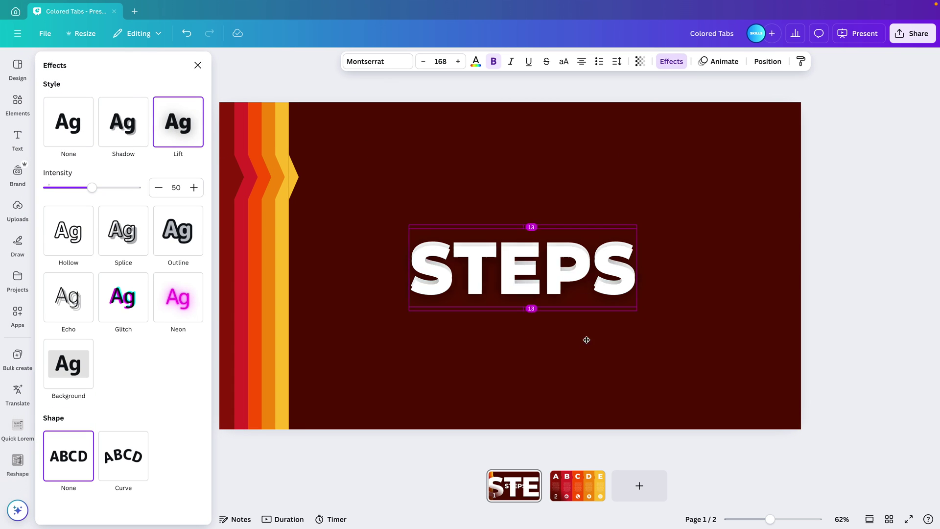
# - Copy STEPS below, retype it as 'animated' and shrink it to size 61.6
pyautogui.moveTo(587, 345); pyautogui.dragTo(586, 387)
pyautogui.doubleClick(563, 347)
pyautogui.write('animation')
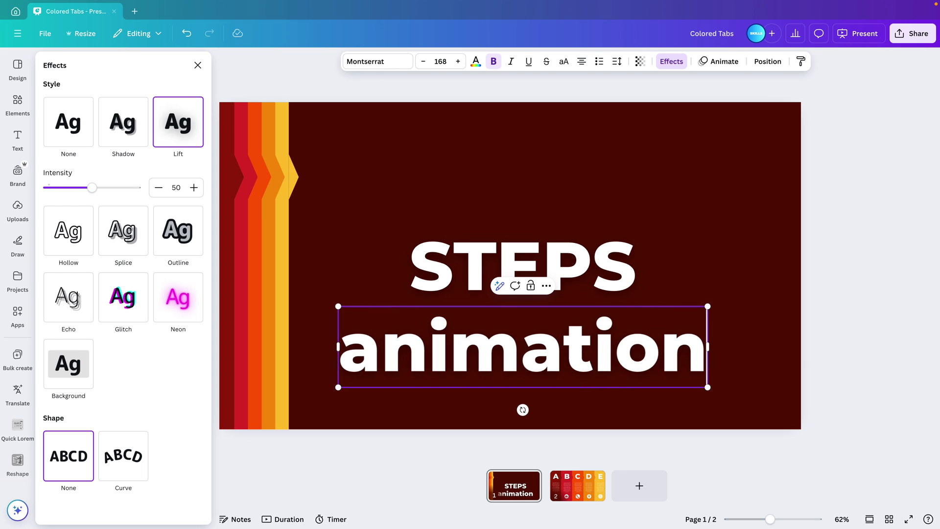
pyautogui.press('BackSpace')
pyautogui.press('BackSpace')
pyautogui.press('BackSpace')
pyautogui.write('ed')
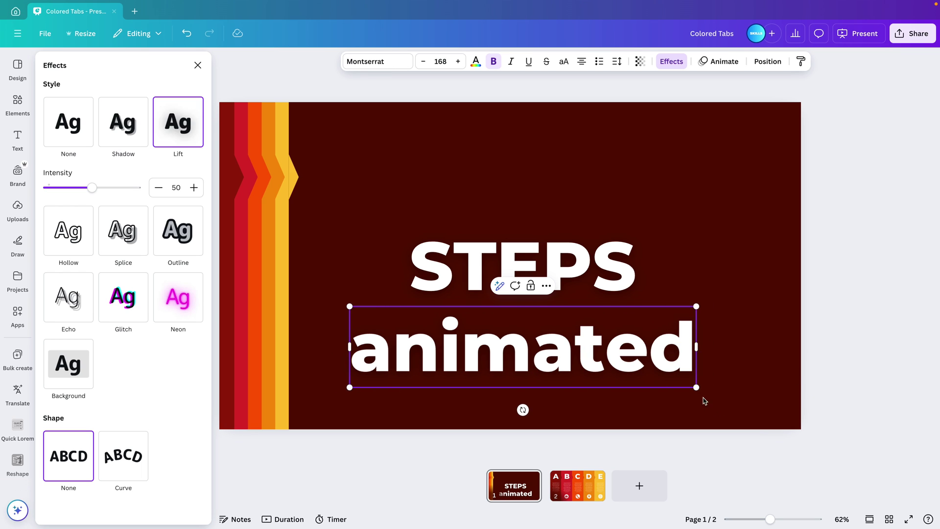
pyautogui.moveTo(696, 387); pyautogui.dragTo(567, 233)
pyautogui.click(611, 362)
pyautogui.click(567, 355)
# - Restyle 'animated' as yellow Regular Brush at size 104, then select it with STEPS
pyautogui.click(377, 61)
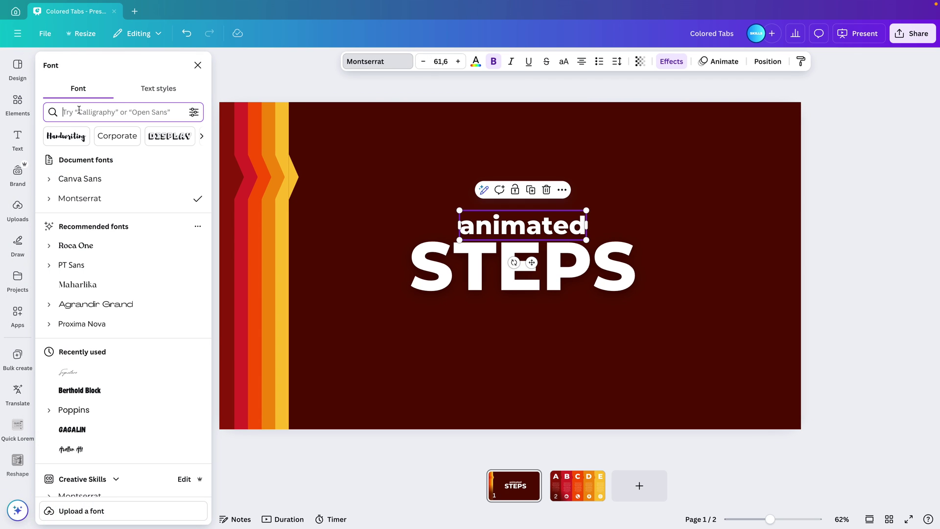
pyautogui.click(78, 112)
pyautogui.write('bru')
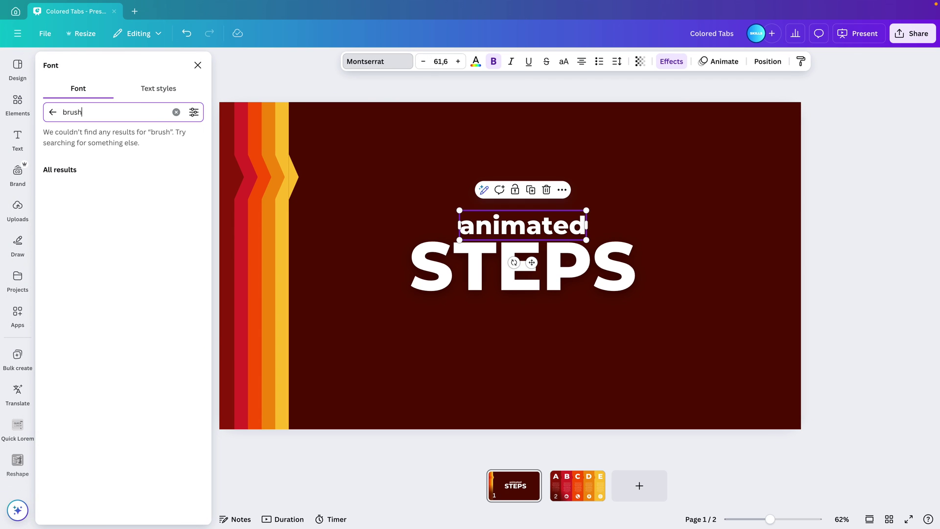
pyautogui.write('sh')
pyautogui.click(79, 277)
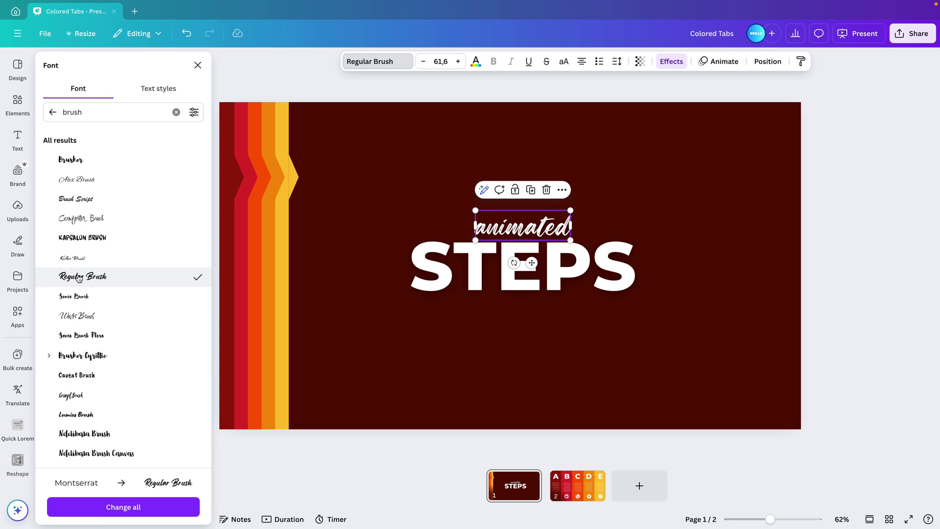
pyautogui.moveTo(570, 209); pyautogui.dragTo(603, 200)
pyautogui.click(471, 64)
pyautogui.click(82, 168)
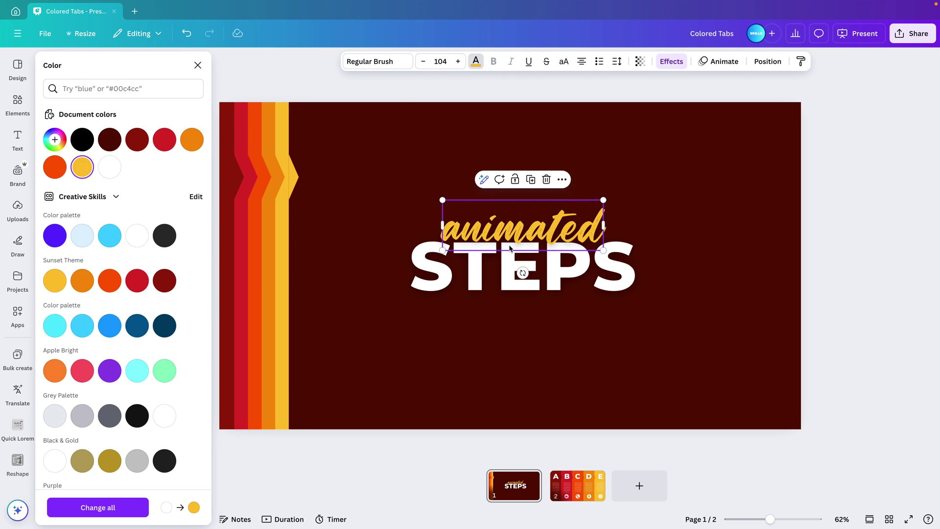
pyautogui.click(671, 61)
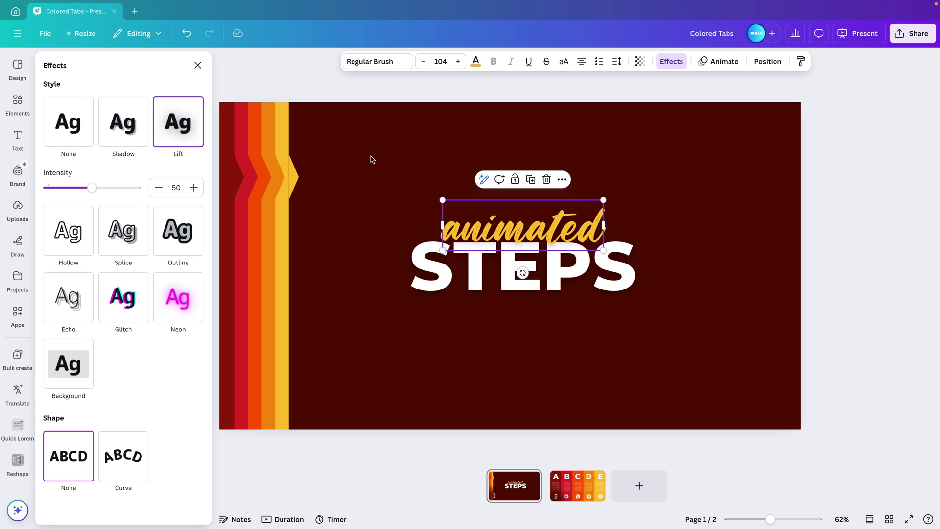
pyautogui.keyDown('shift'); pyautogui.click(521, 272); pyautogui.keyUp('shift')
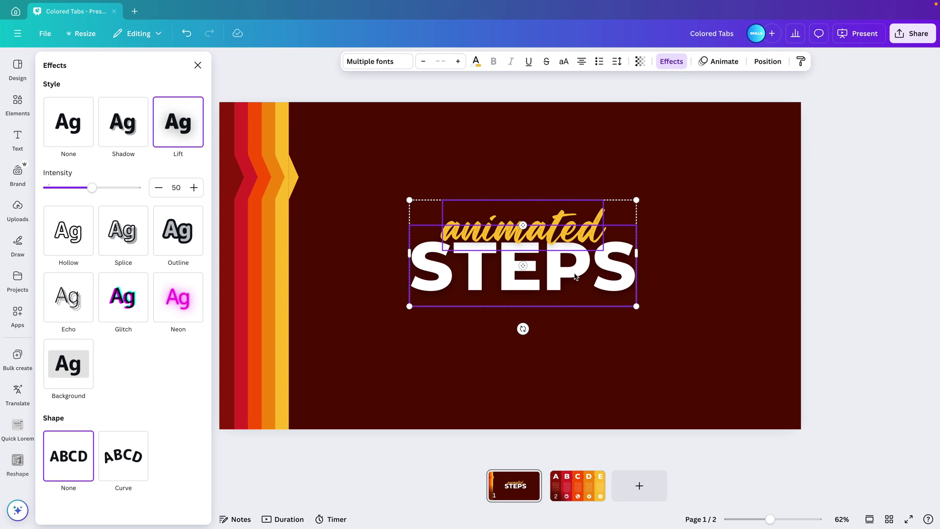
# - Enlarge and centre the title pair, then layer it behind the tabs on pages 1 and 2
pyautogui.moveTo(668, 327); pyautogui.dragTo(676, 323)
pyautogui.moveTo(563, 257); pyautogui.dragTo(563, 273)
pyautogui.click(768, 64)
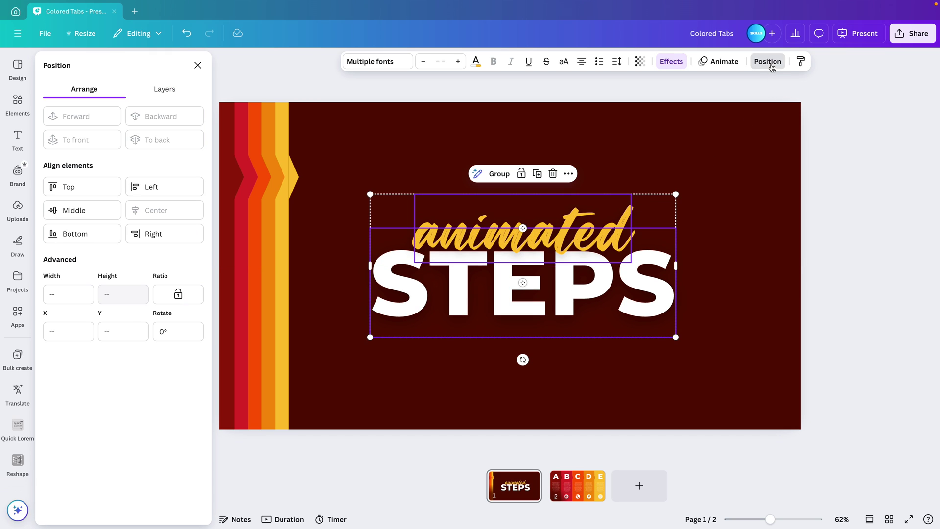
pyautogui.click(164, 92)
pyautogui.moveTo(134, 152); pyautogui.dragTo(132, 358)
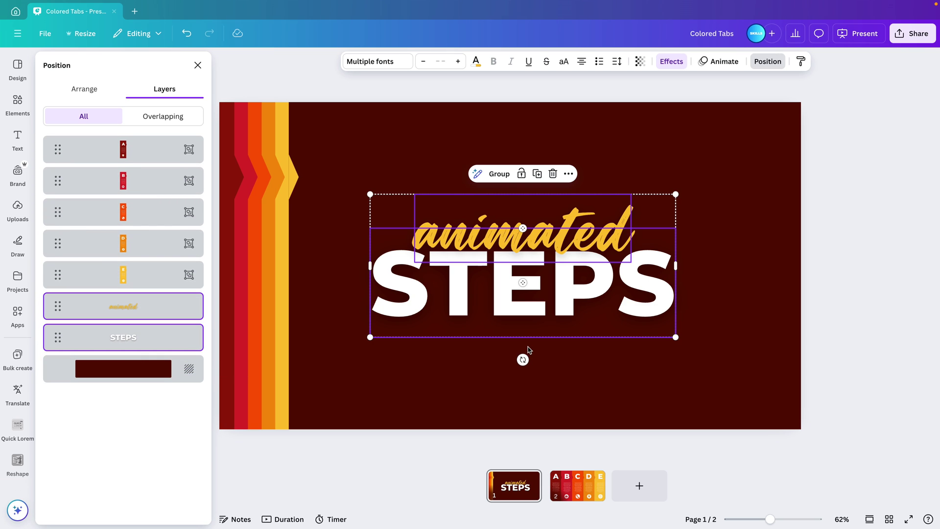
pyautogui.click(579, 497)
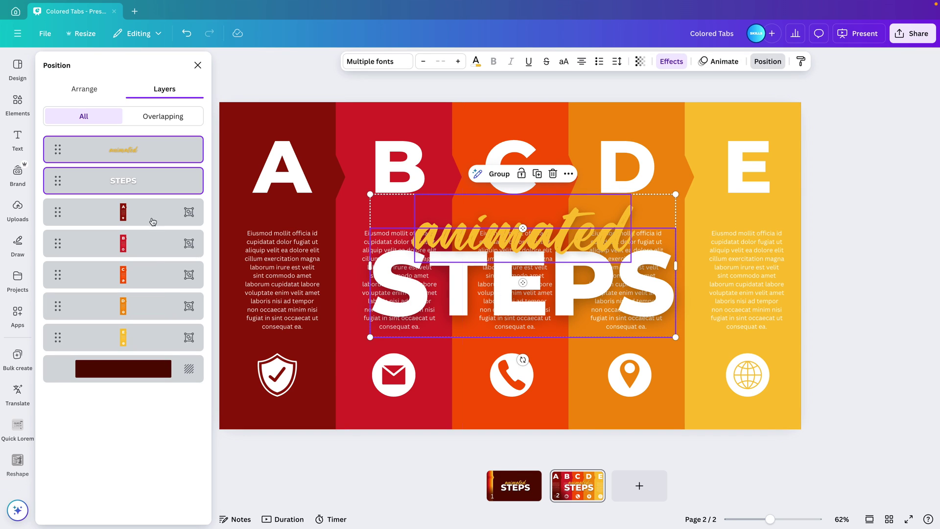
pyautogui.moveTo(119, 175); pyautogui.dragTo(123, 357)
# - Apply a 2-second Match & Move transition between pages 1 and 2
pyautogui.click(520, 482)
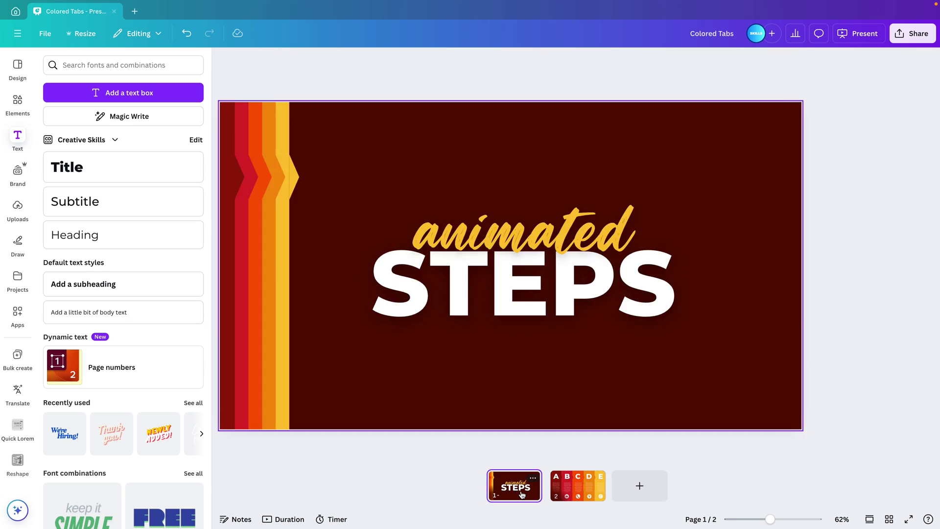
pyautogui.click(578, 487)
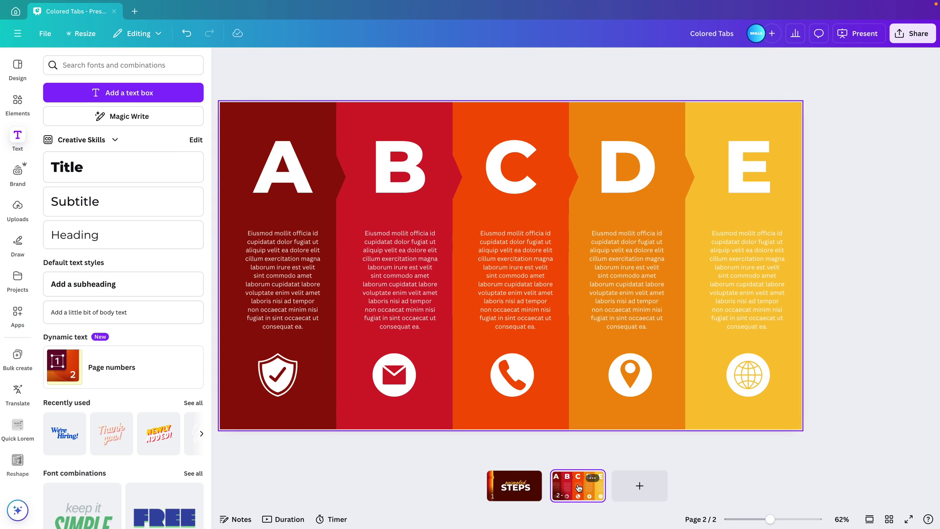
pyautogui.click(544, 496)
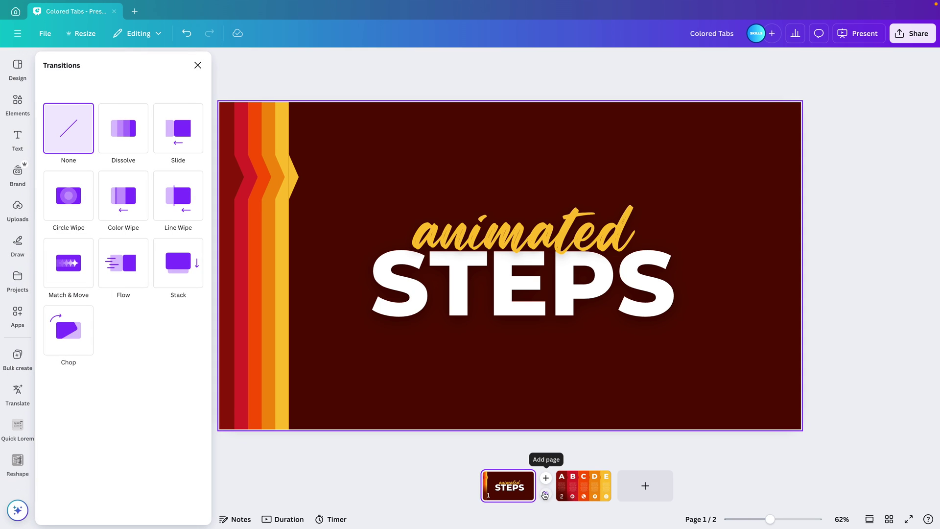
pyautogui.click(72, 278)
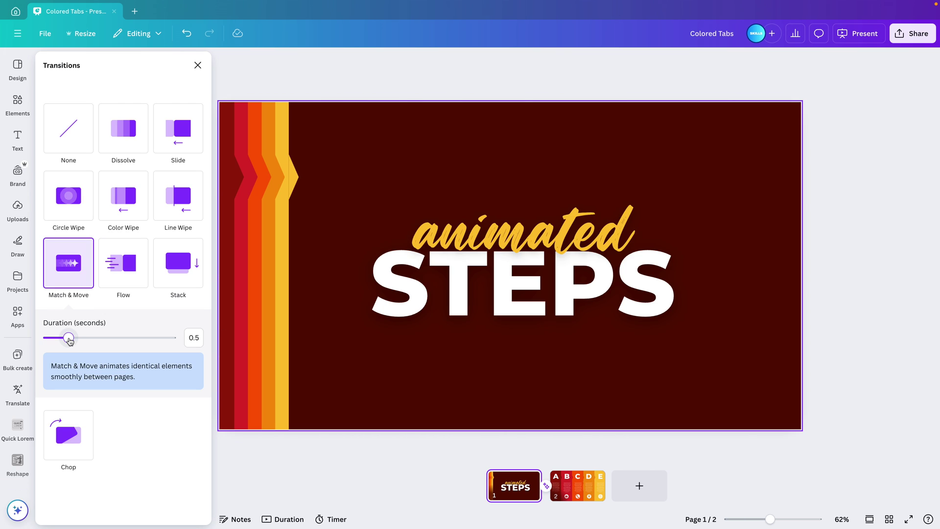
pyautogui.moveTo(68, 338); pyautogui.dragTo(148, 342)
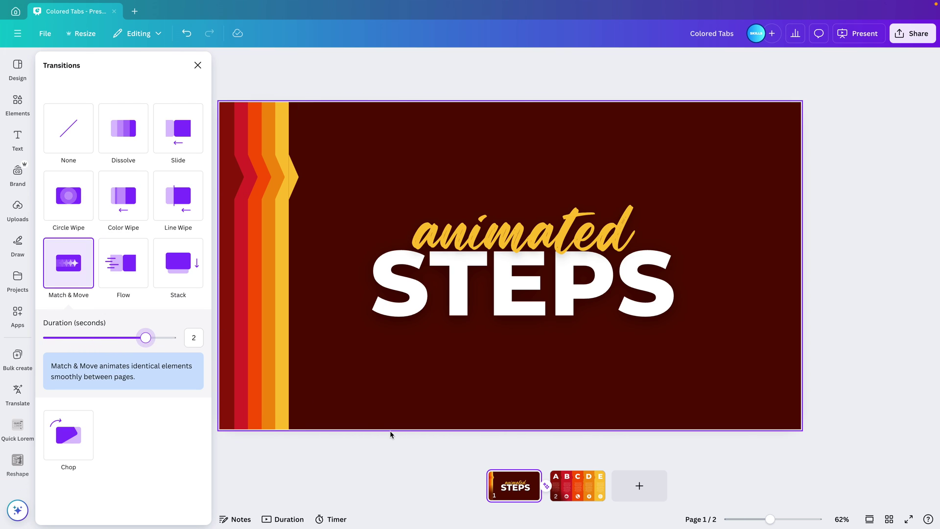